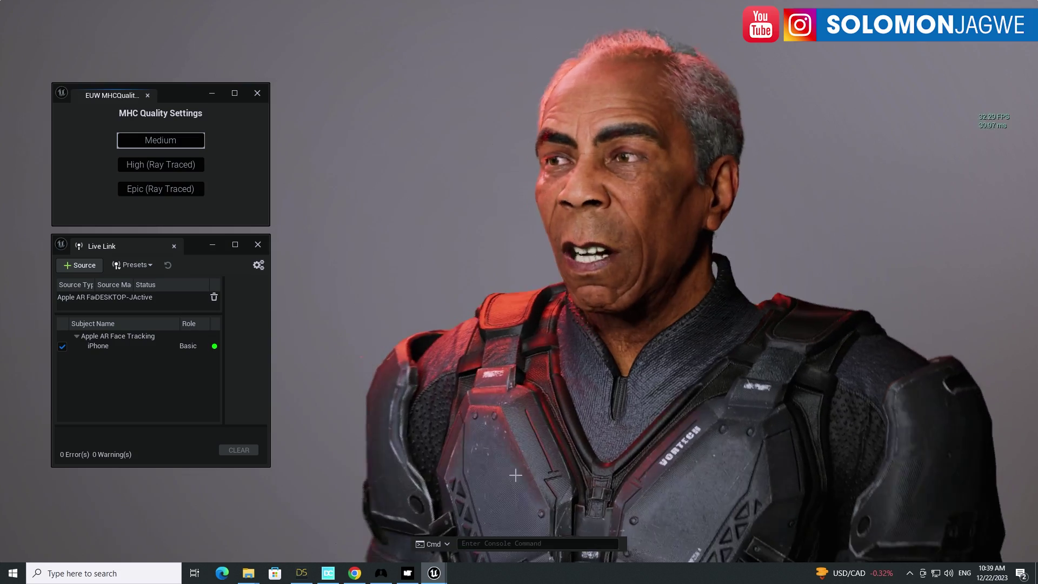
# Step: Switch to DAZ Studio and set the viewport's draw style to Texture Shaded for the armored suit
pyautogui.scroll(4, 516, 475)
pyautogui.scroll(4, 741, 325)
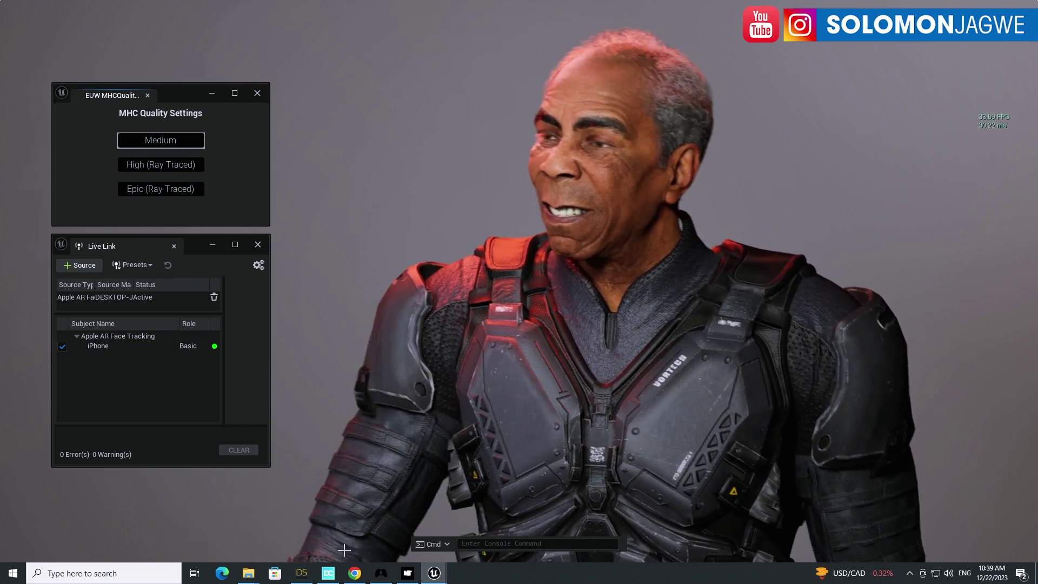
pyautogui.click(302, 574)
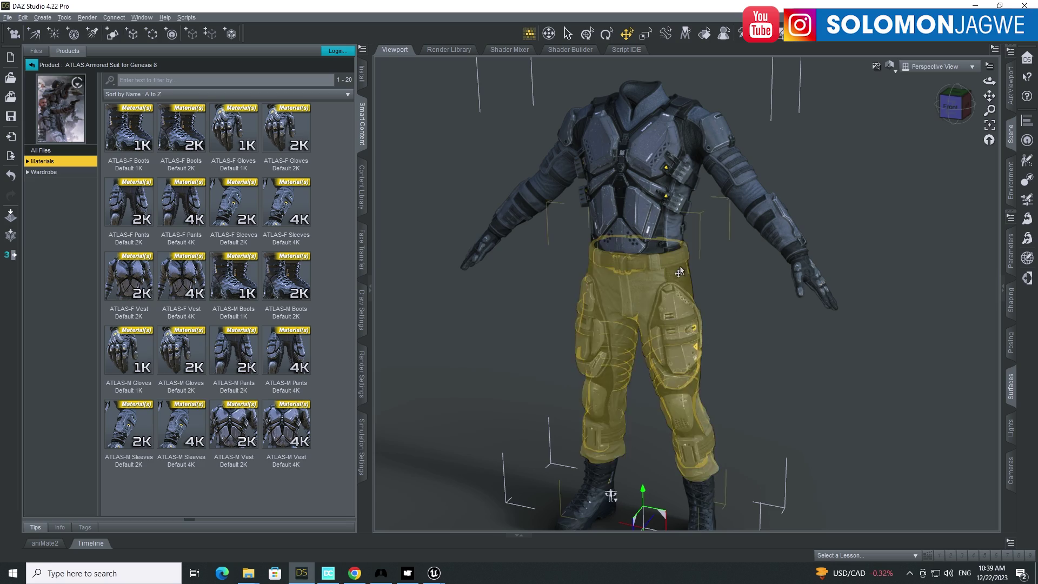
pyautogui.moveTo(989, 80)
pyautogui.mouseDown()
pyautogui.moveTo(974, 83)
pyautogui.moveTo(989, 83)
pyautogui.mouseUp()
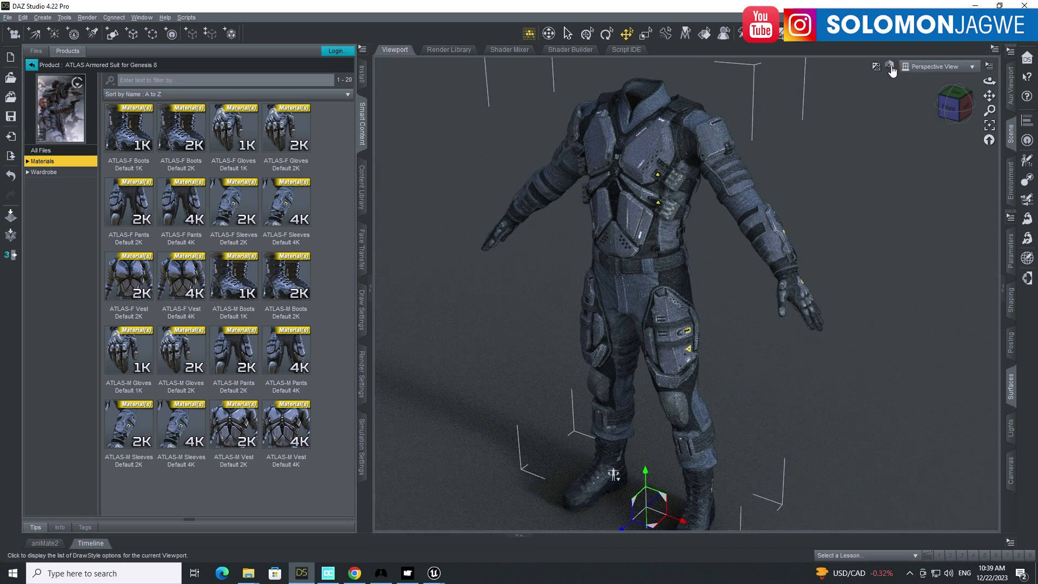
pyautogui.click(891, 66)
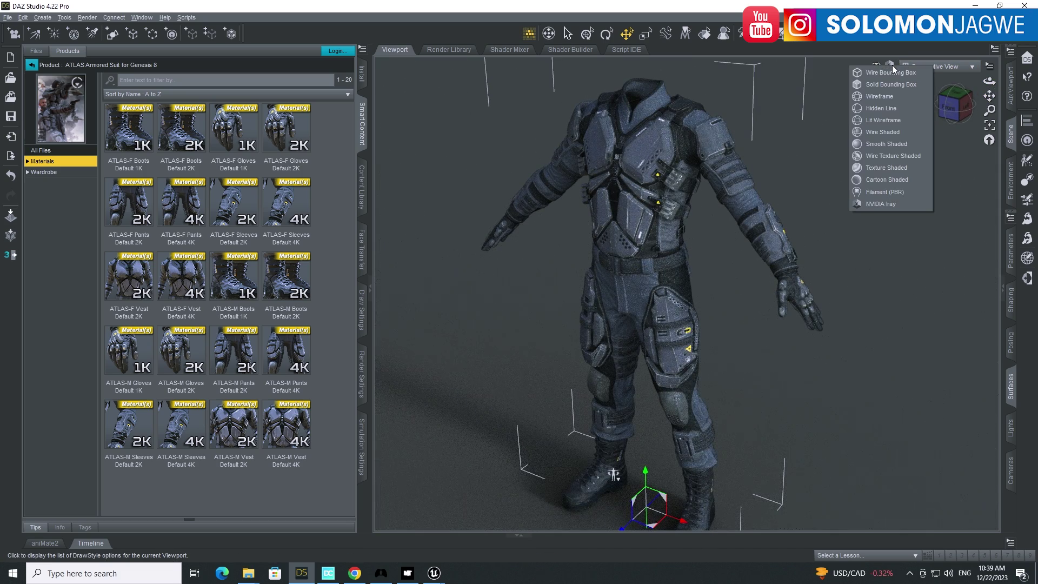
pyautogui.click(895, 169)
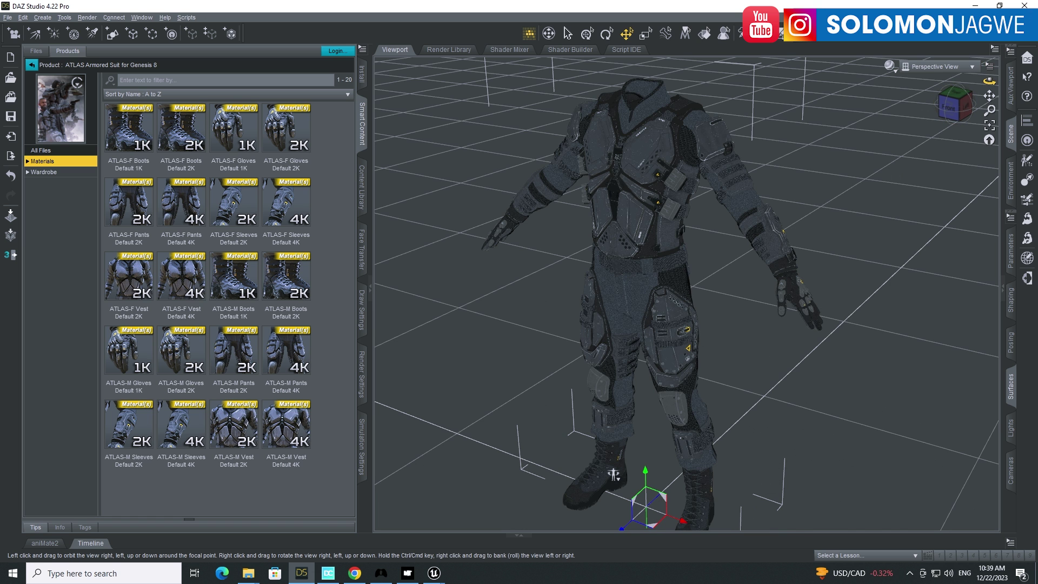
# Step: Examine the armored suit and its pants from the front, and minimize DAZ Studio to return to Unreal Engine
pyautogui.moveTo(988, 79); pyautogui.dragTo(1017, 63)
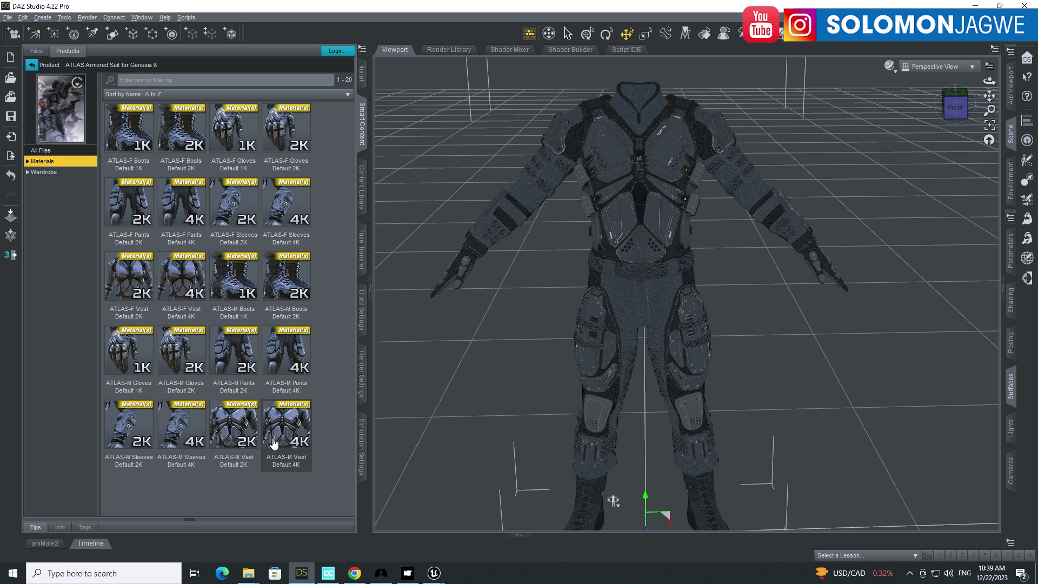
pyautogui.click(593, 315)
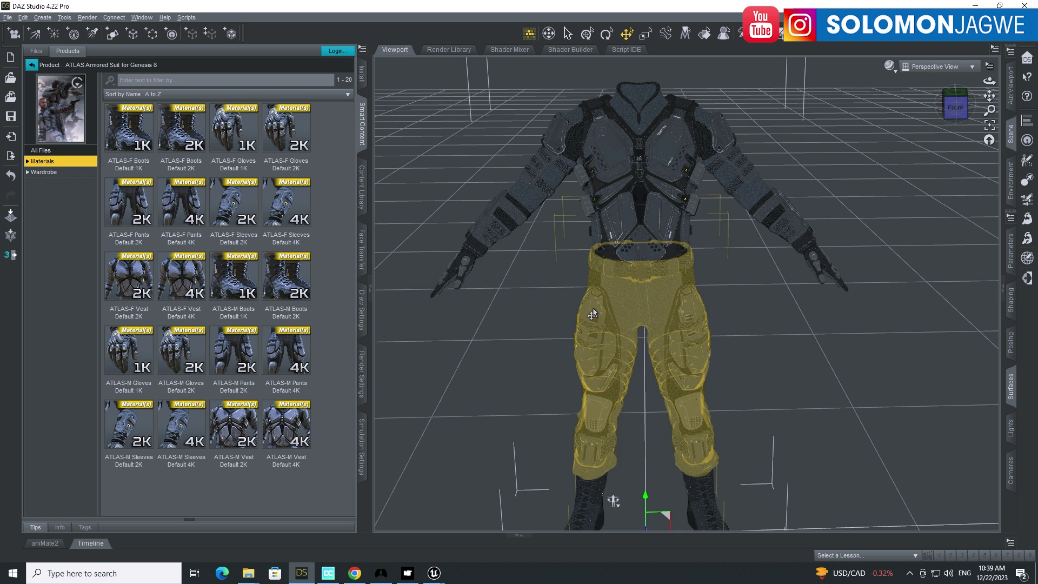
pyautogui.click(975, 6)
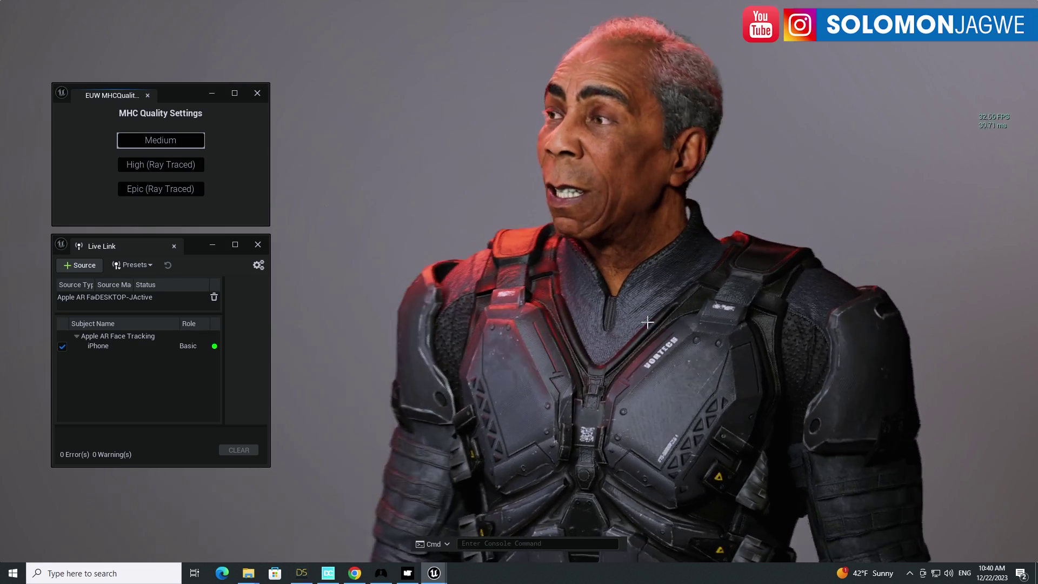
# Step: Switch to MetaTailor and examine the Daz Atlas Uniform fitted on the avatar
pyautogui.moveTo(408, 574)
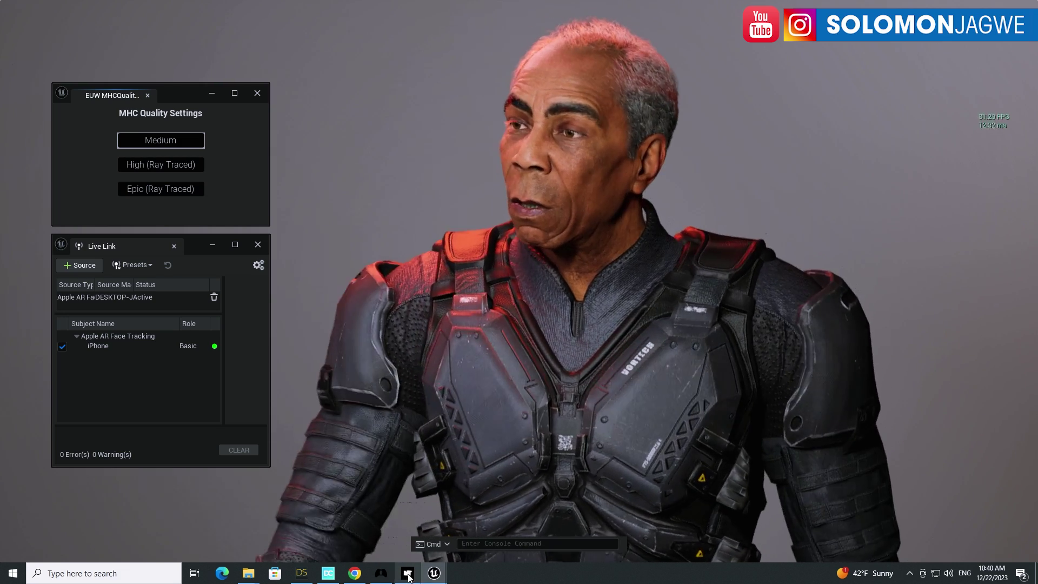
pyautogui.click(408, 574)
pyautogui.scroll(5, 478, 241)
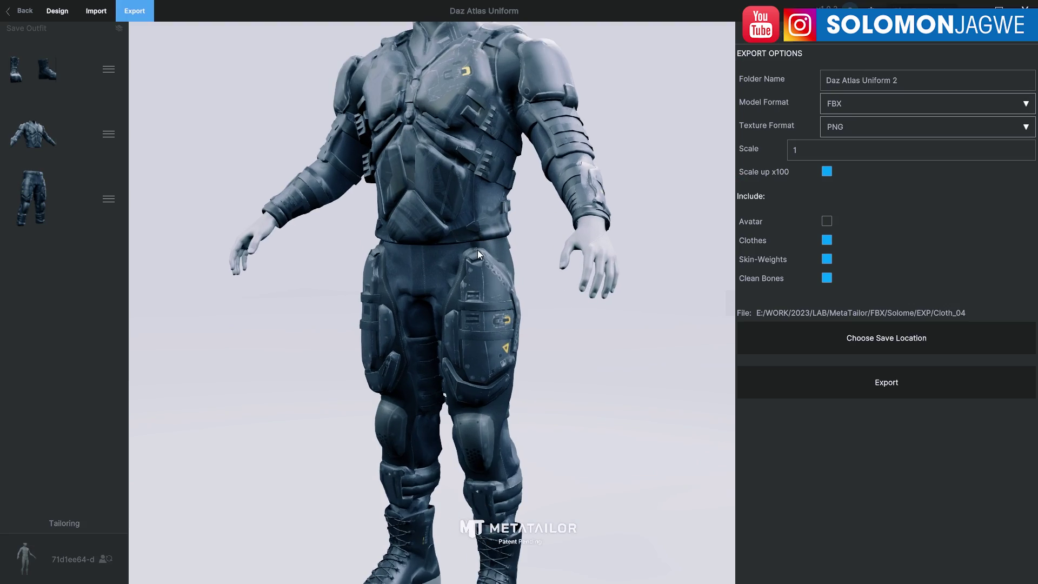
pyautogui.moveTo(505, 270); pyautogui.dragTo(505, 307, button='middle')
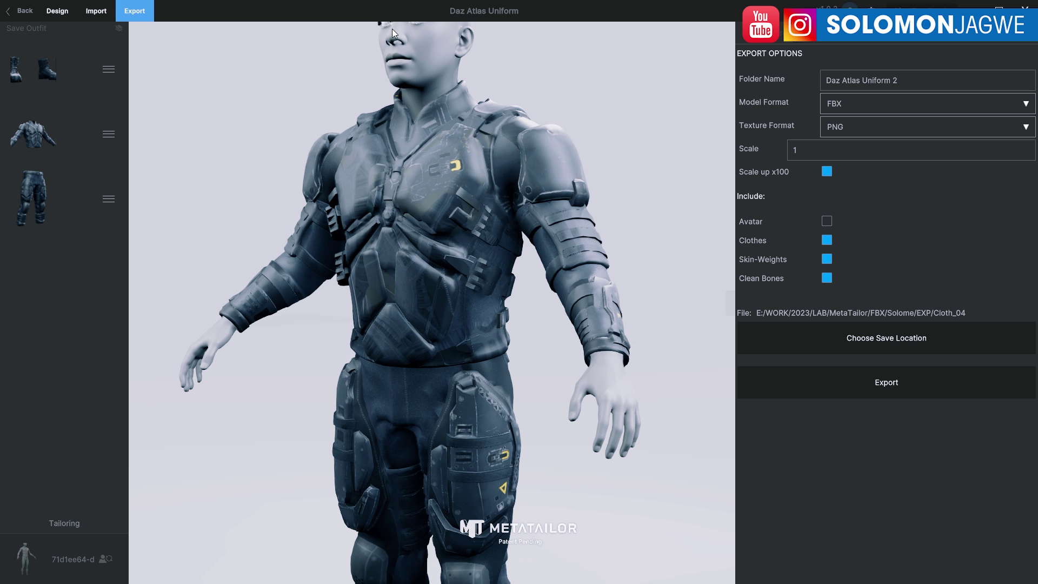
# Step: Open the Design workspace, browse the clothes library, and inspect the fitted uniform's torso up close
pyautogui.click(57, 11)
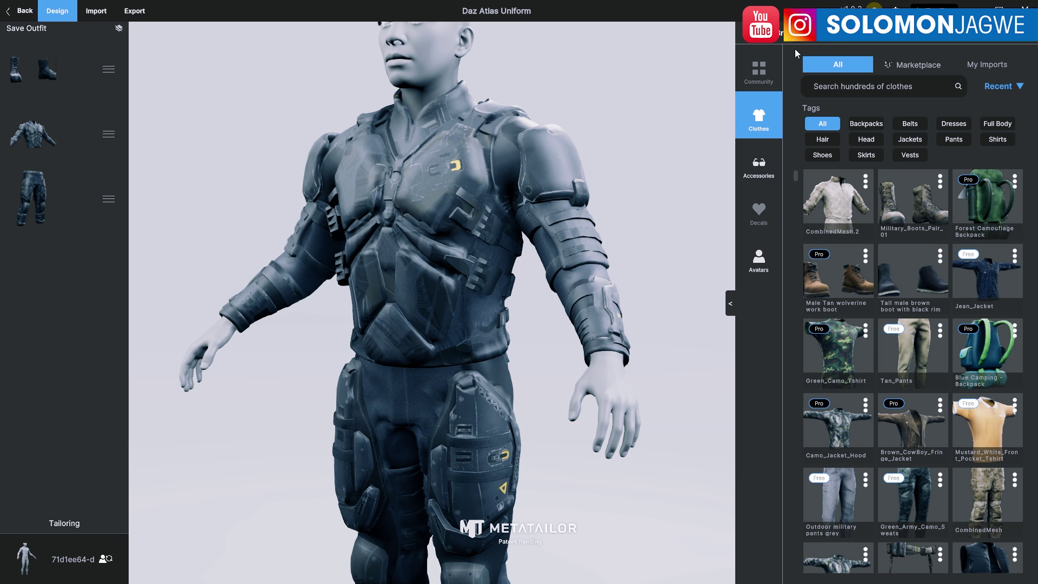
pyautogui.scroll(-10, 912, 267)
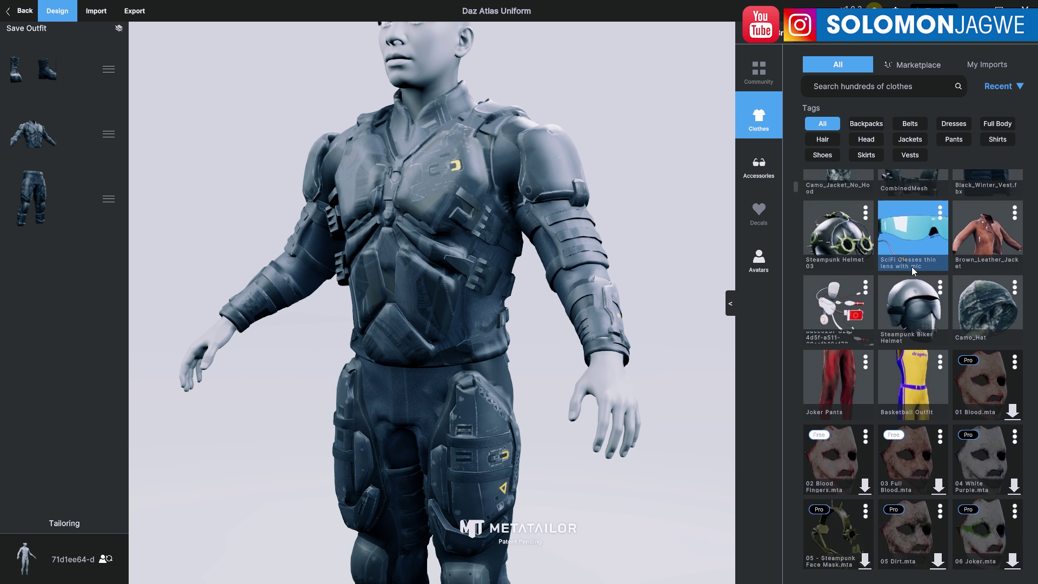
pyautogui.scroll(-7, 911, 267)
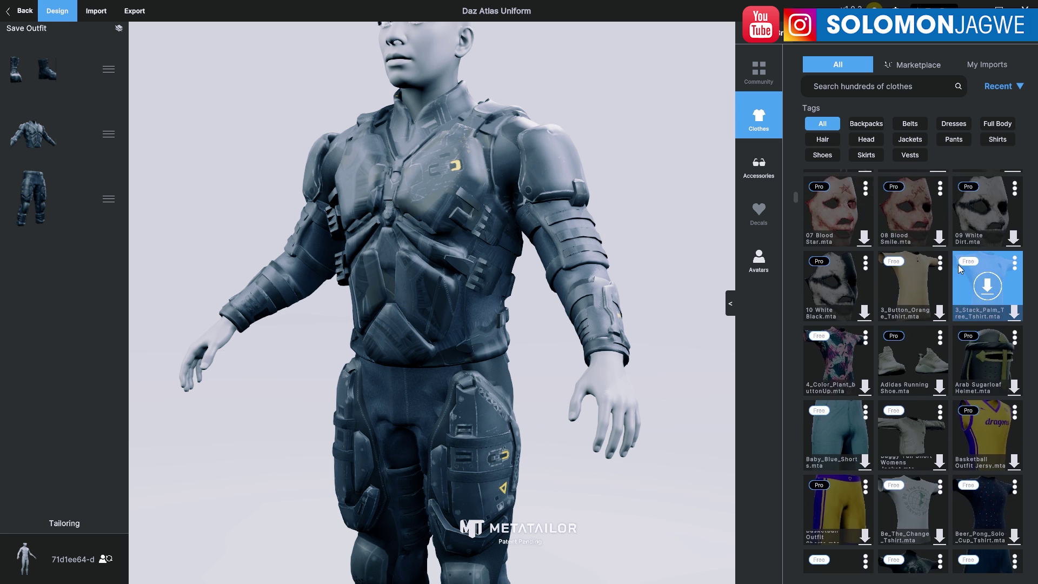
pyautogui.scroll(-8, 959, 264)
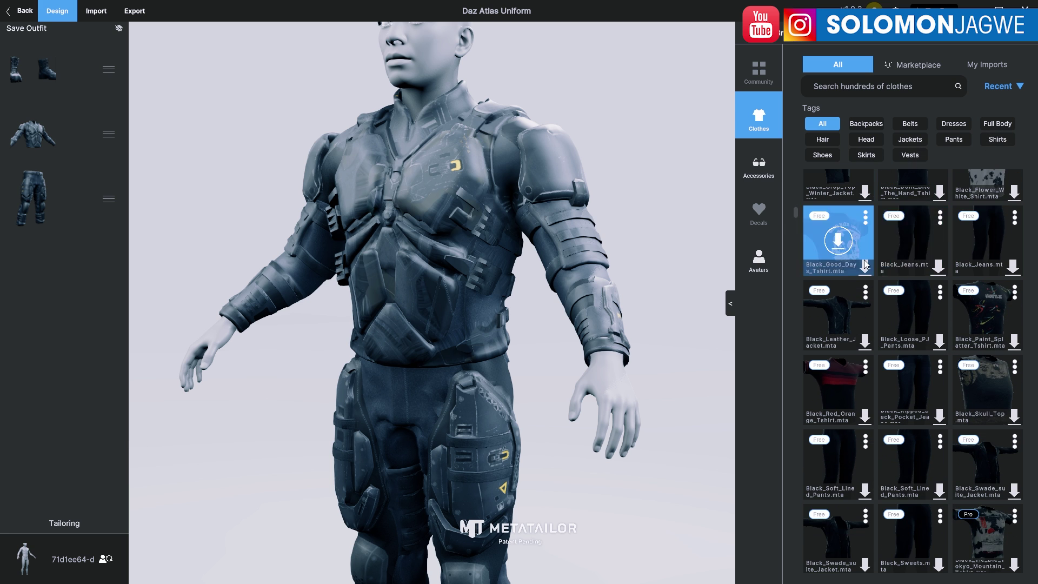
pyautogui.scroll(3, 467, 247)
pyautogui.scroll(1, 468, 246)
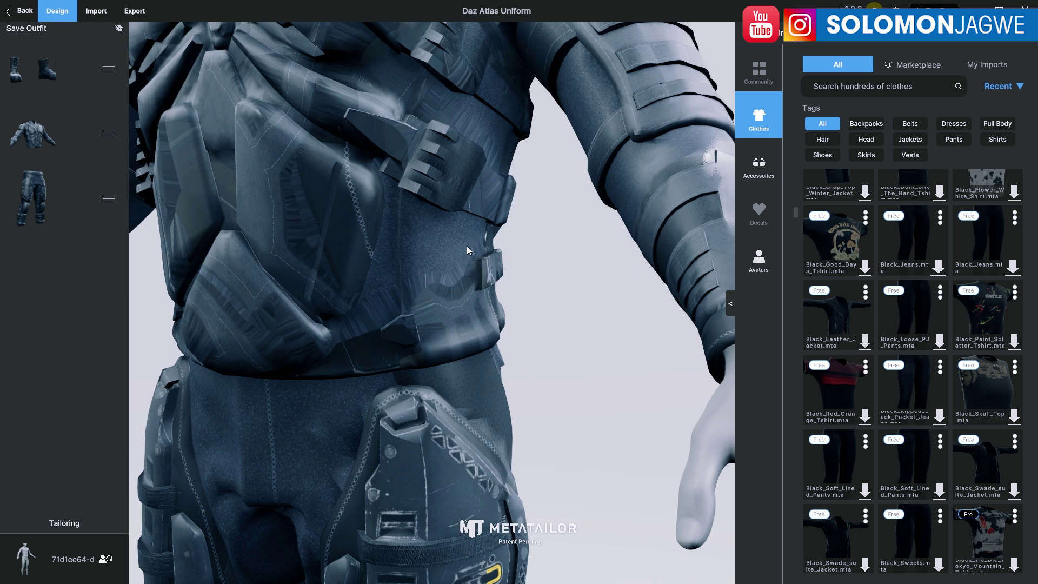
pyautogui.moveTo(449, 206); pyautogui.dragTo(465, 257, button='middle')
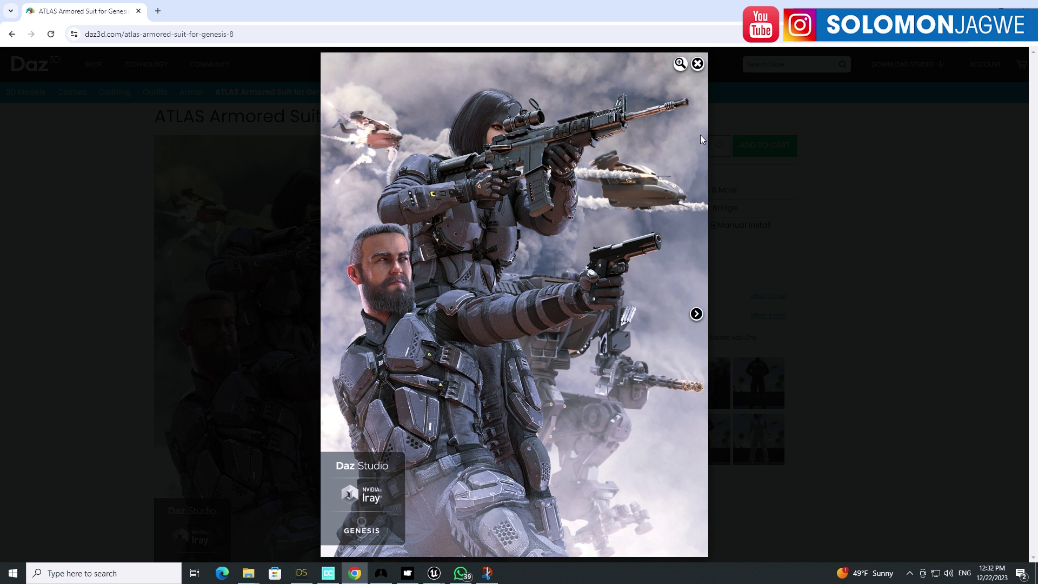
# Step: Look through the enlarged promo images of the ATLAS Armored Suit for Genesis 8 on its Daz 3D store page
pyautogui.click(697, 65)
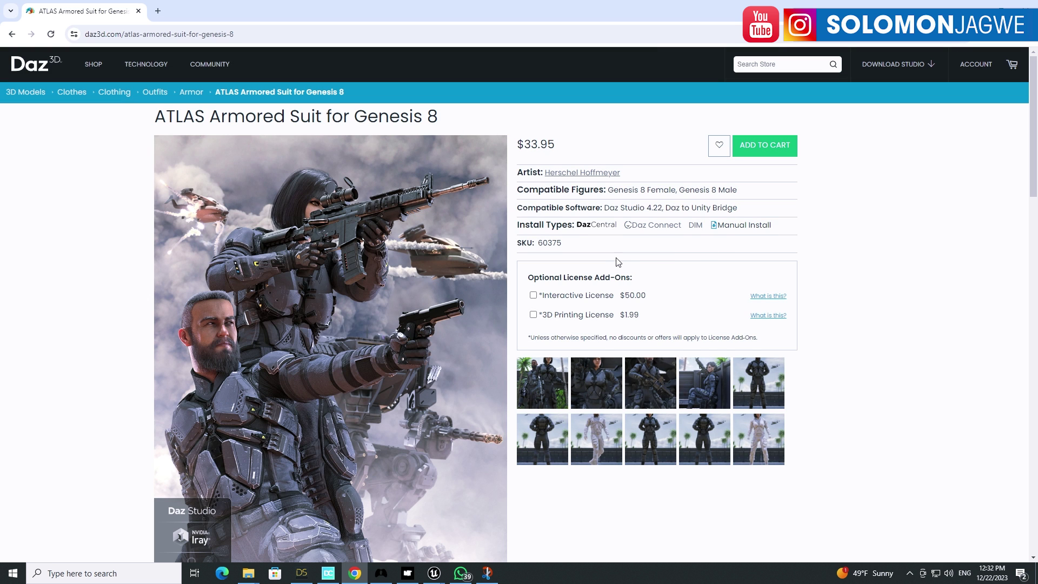
pyautogui.scroll(-2, 618, 262)
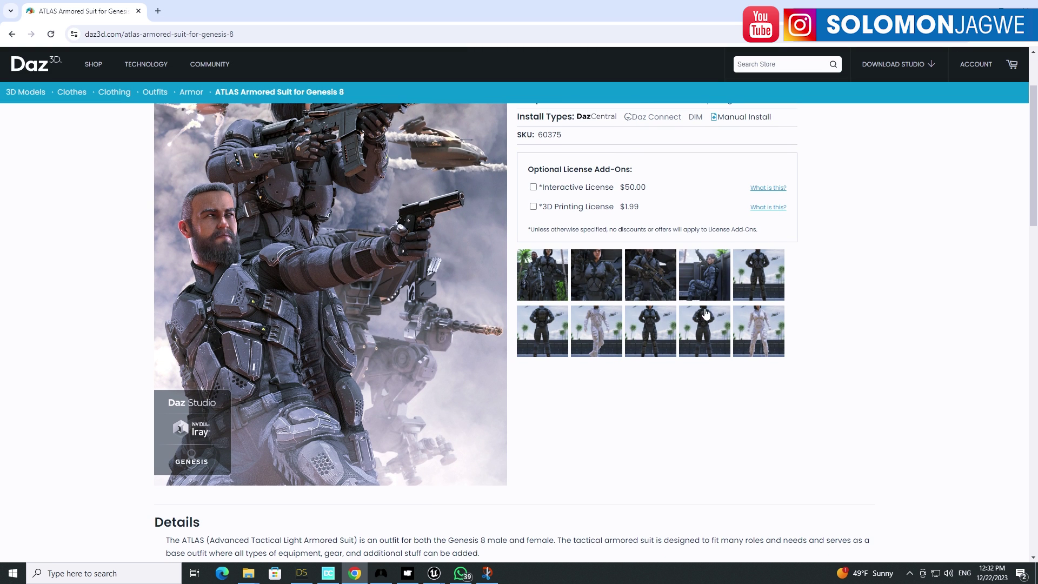
pyautogui.click(670, 282)
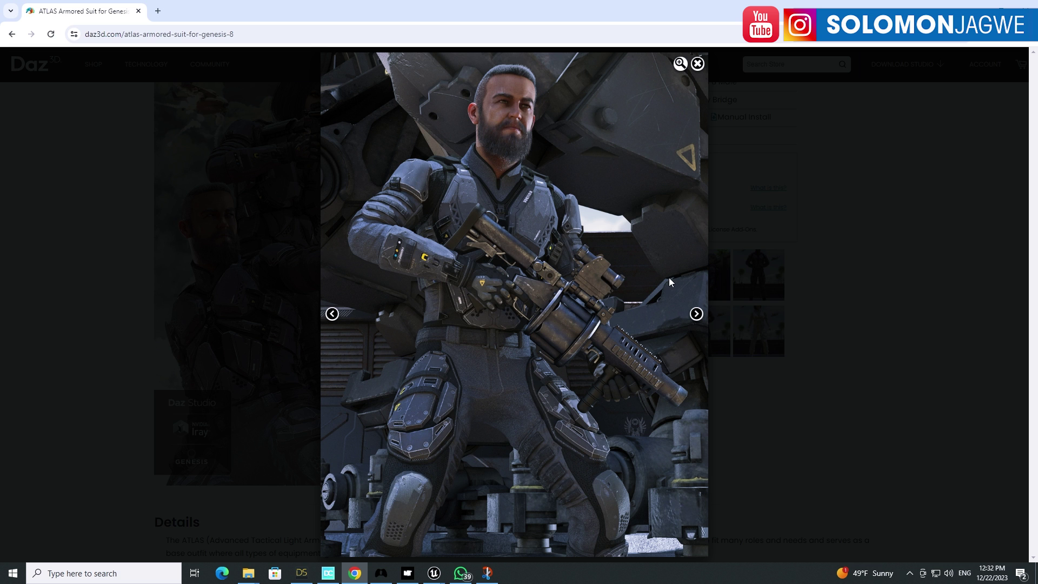
pyautogui.click(697, 314)
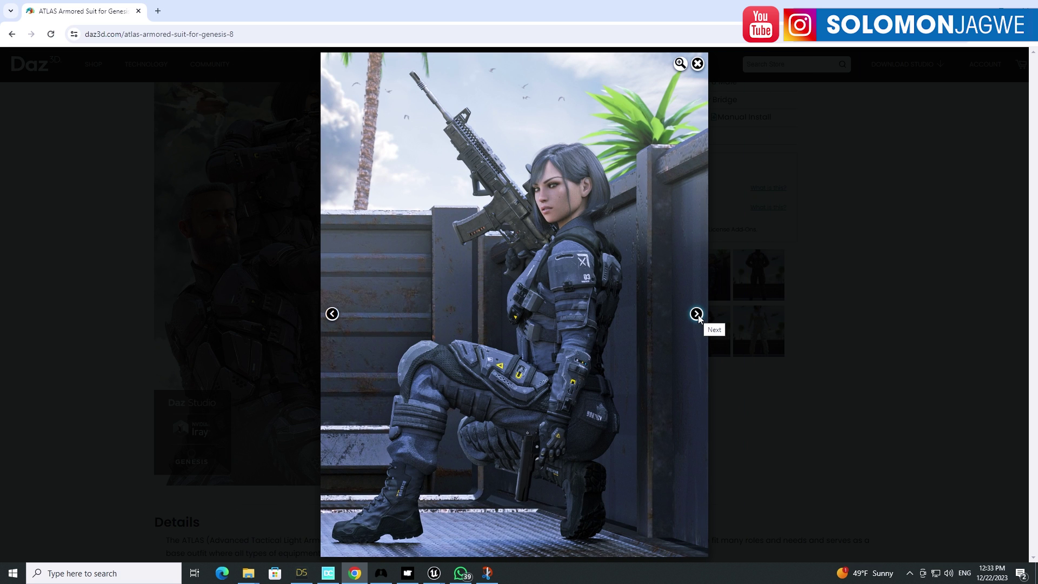
pyautogui.click(697, 314)
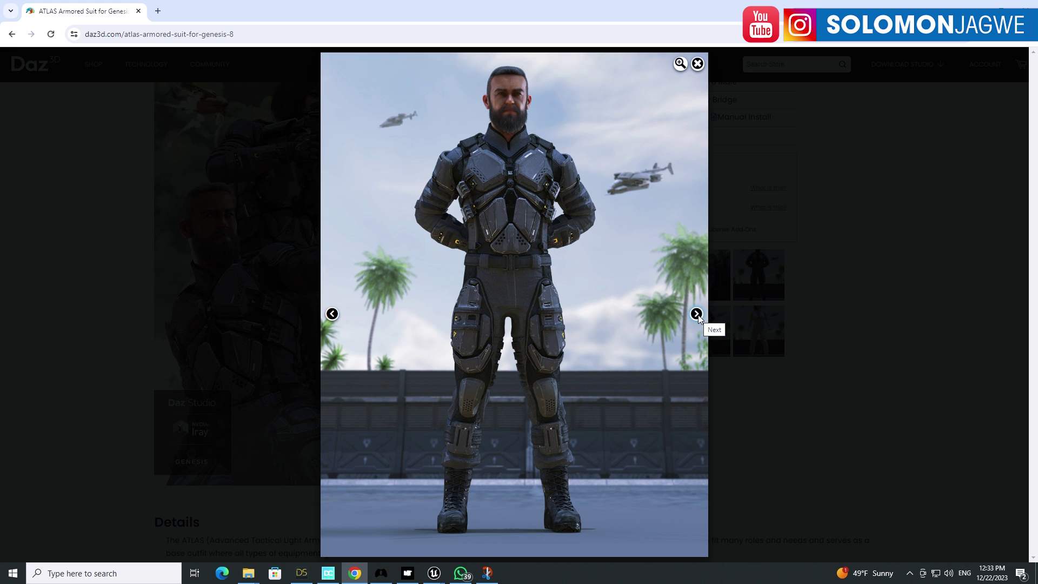
pyautogui.click(696, 314)
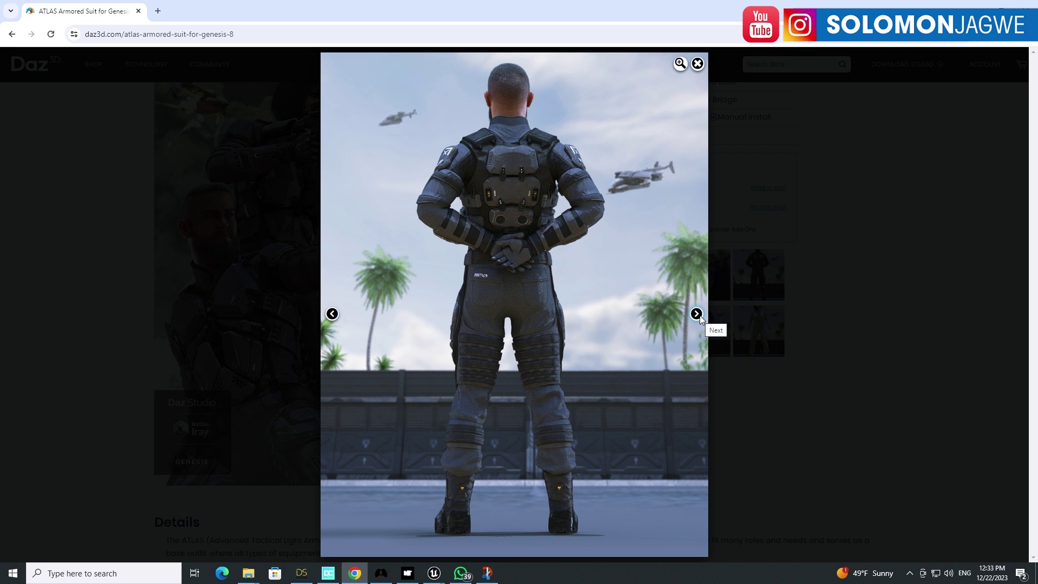
pyautogui.click(697, 314)
pyautogui.click(700, 317)
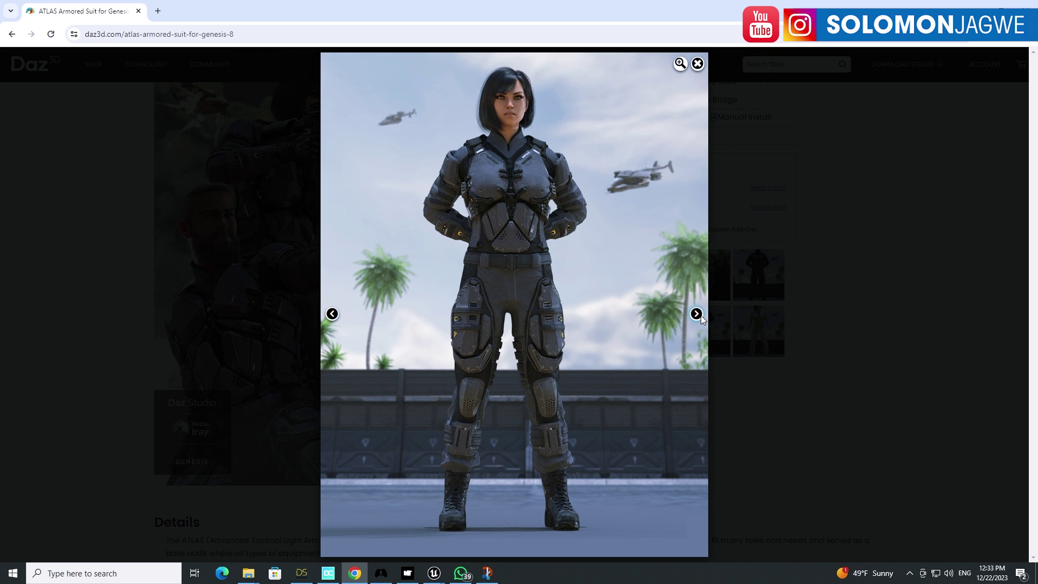
pyautogui.click(699, 316)
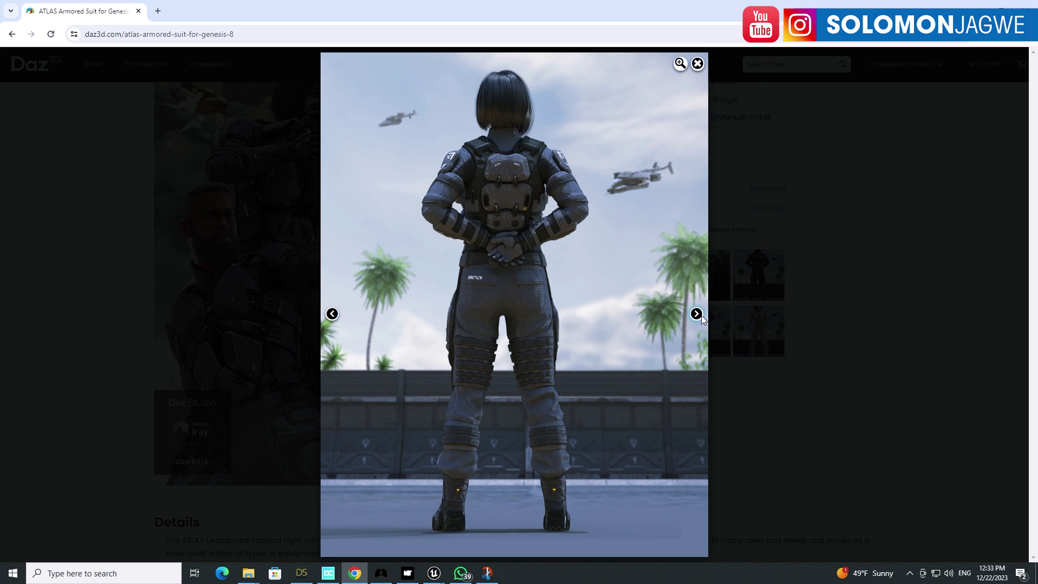
pyautogui.click(697, 315)
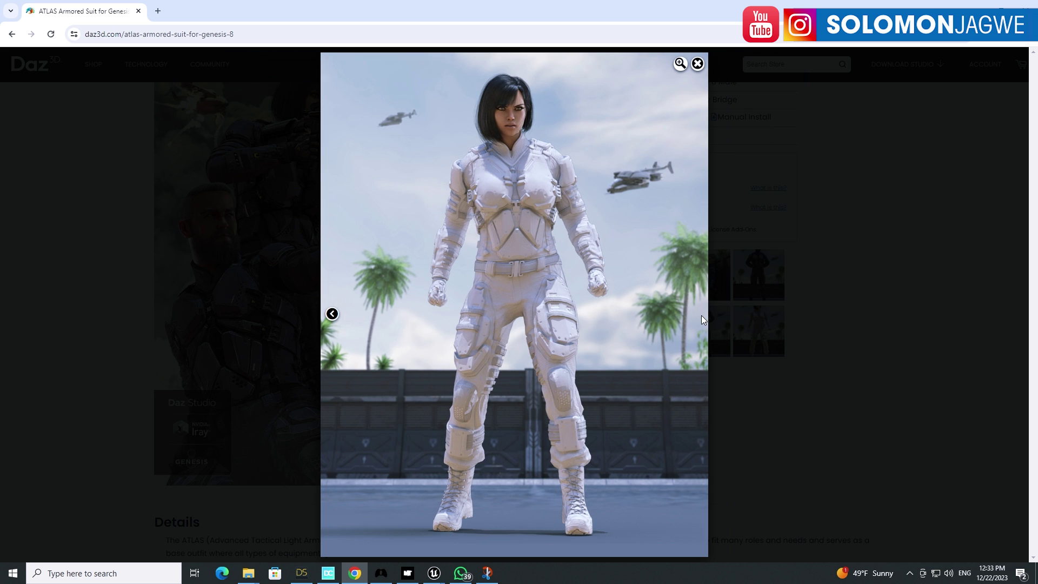
pyautogui.click(699, 65)
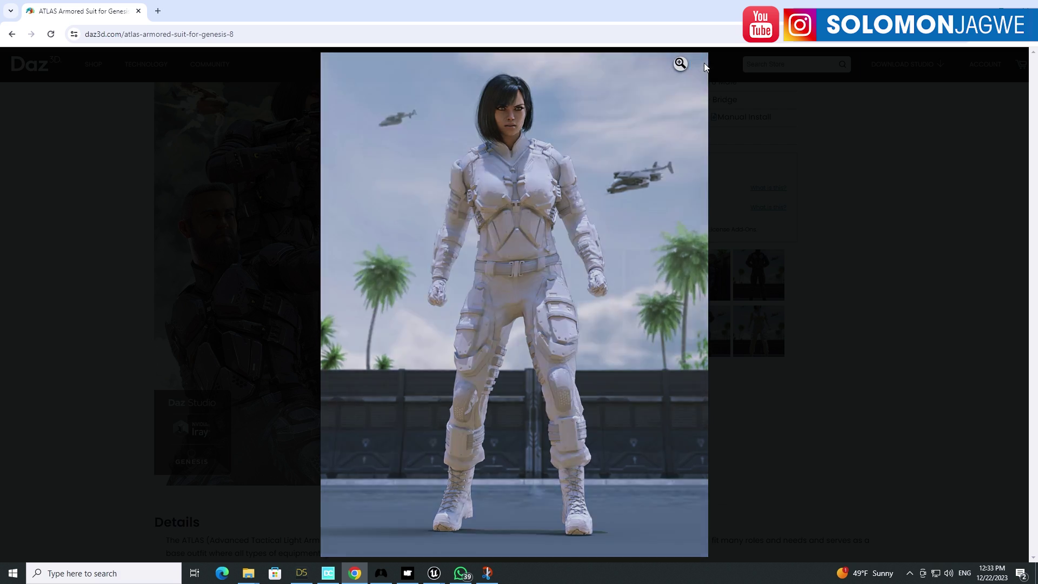
# Step: Review the suit's details, included items and notes on the product page, and enlarge its main promo image
pyautogui.scroll(-5, 810, 202)
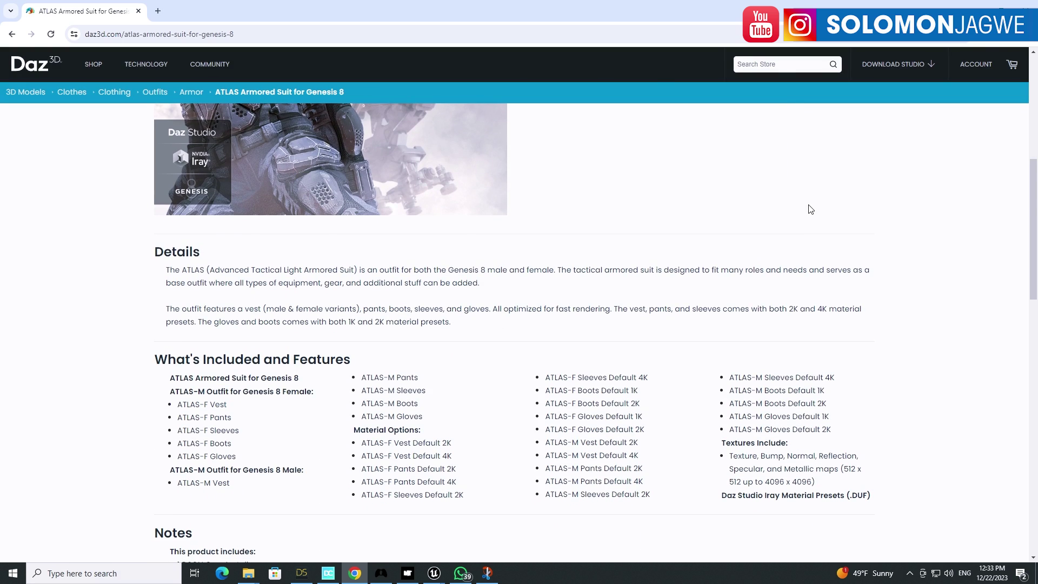
pyautogui.scroll(-3, 811, 209)
pyautogui.scroll(-3, 810, 210)
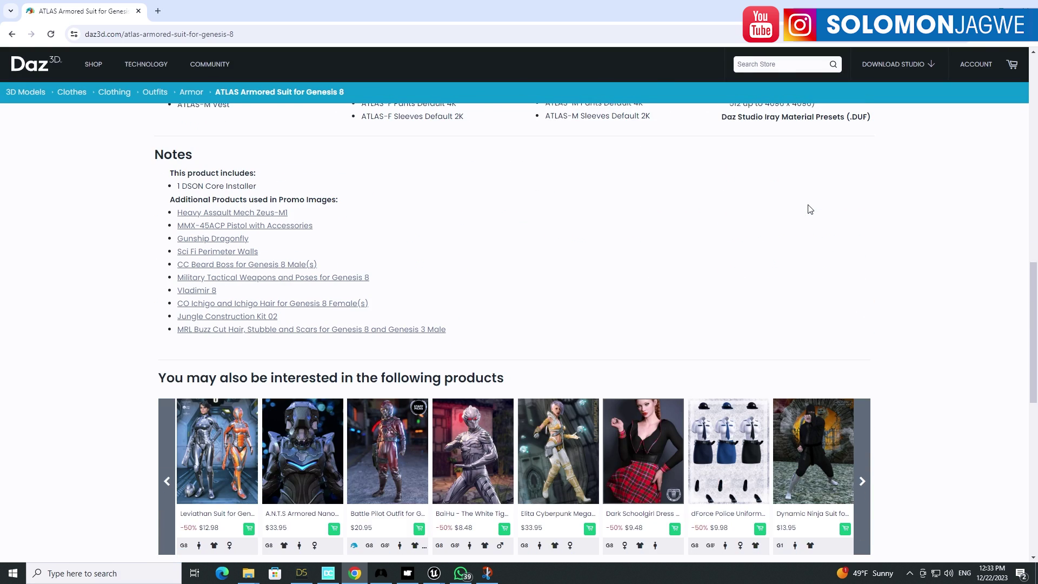
pyautogui.scroll(3, 810, 209)
pyautogui.scroll(10, 809, 209)
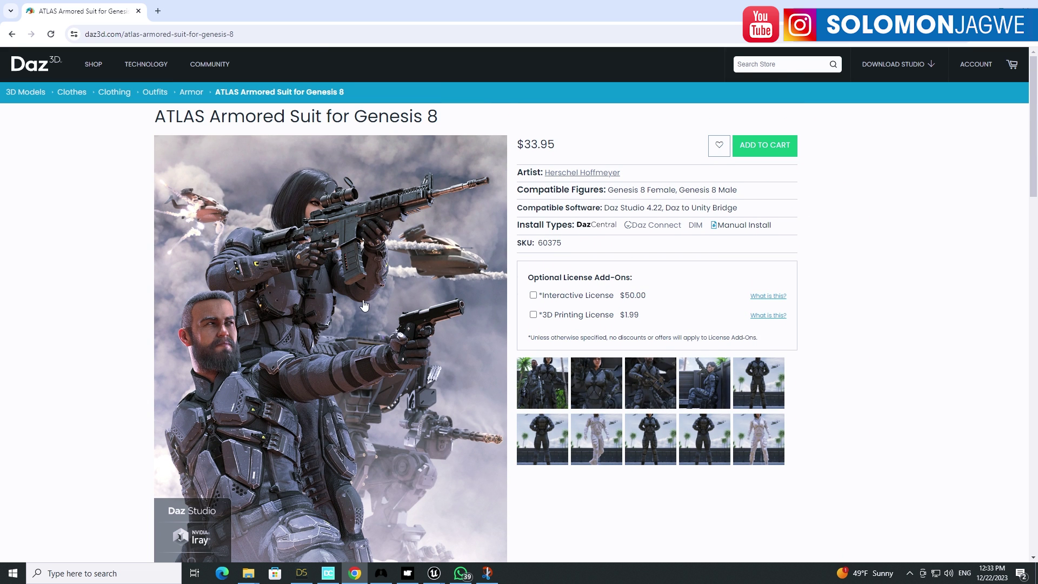
pyautogui.click(364, 306)
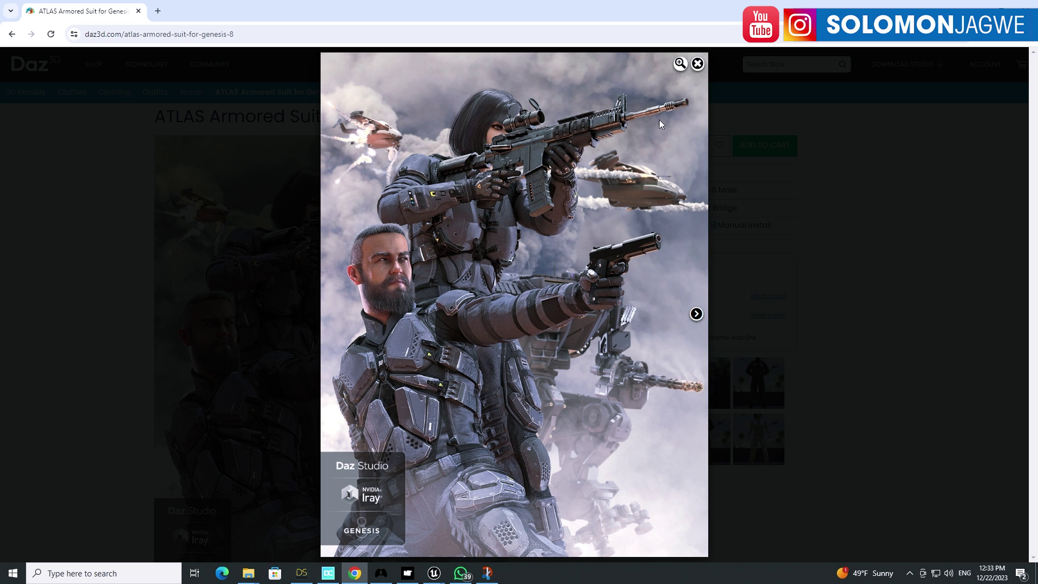
pyautogui.click(680, 66)
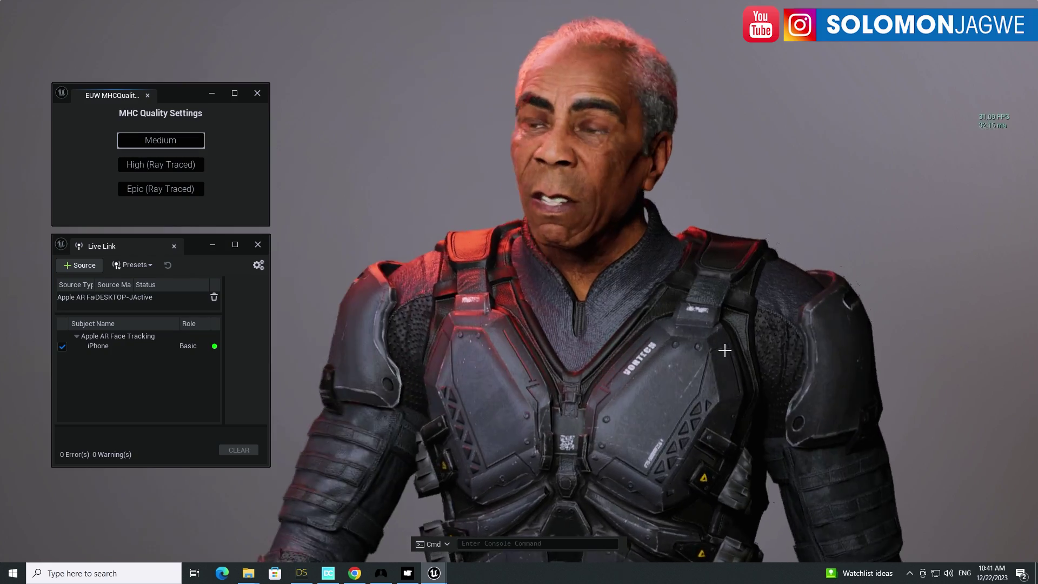
# Step: Inspect the suit's shoulder strap on the Unreal Engine character and set the MHC quality to Epic (Ray Traced)
pyautogui.scroll(10, 696, 365)
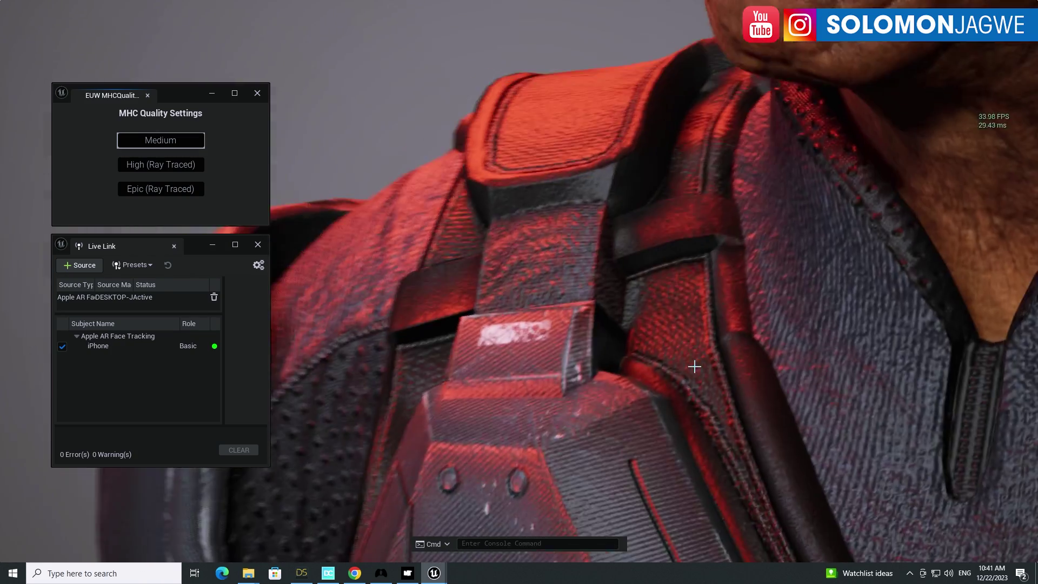
pyautogui.moveTo(695, 365); pyautogui.dragTo(689, 465, button='middle')
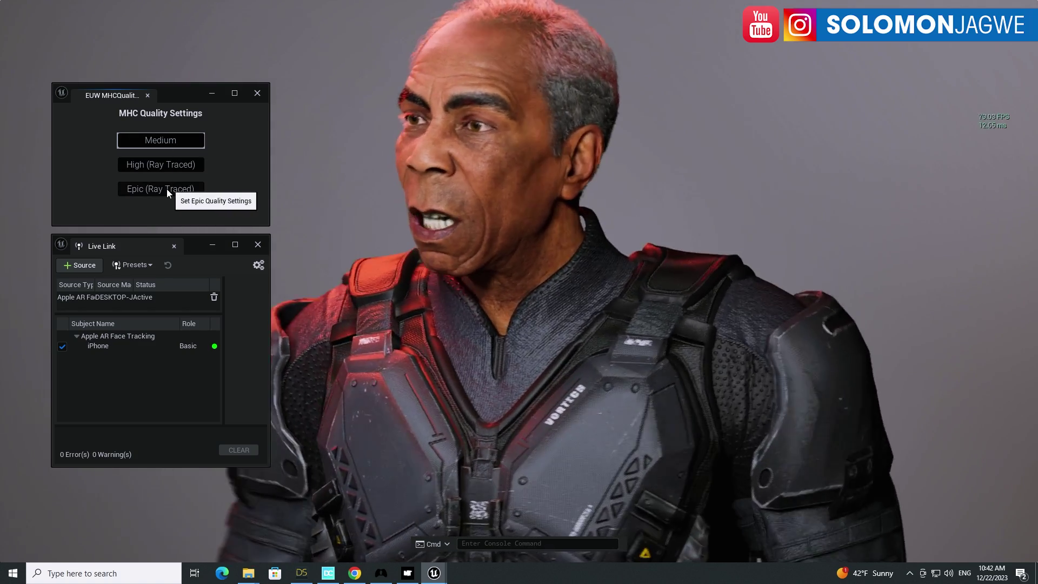
pyautogui.click(165, 191)
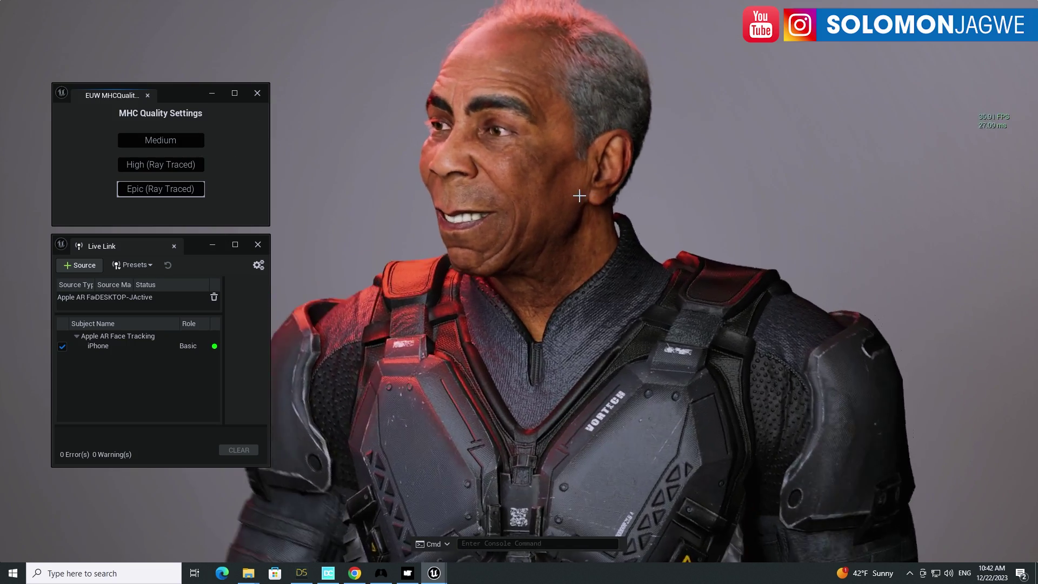
pyautogui.scroll(-5, 562, 193)
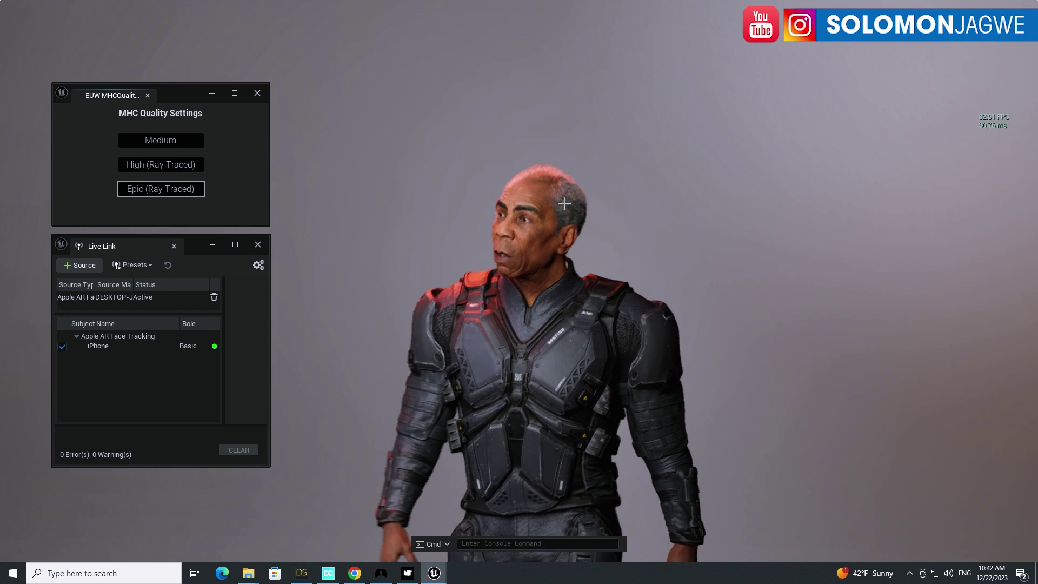
# Step: Inspect the armored suit on the walking Unreal Engine character from head to toe, including the laced boots up close
pyautogui.moveTo(565, 204); pyautogui.dragTo(565, 292, button='middle')
pyautogui.scroll(-3, 591, 205)
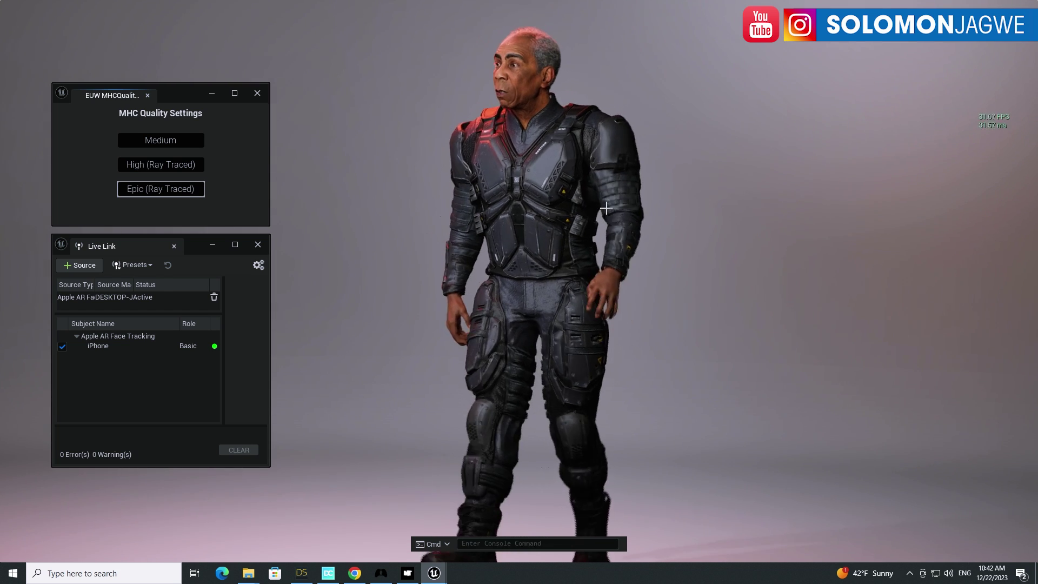
pyautogui.scroll(-2, 602, 211)
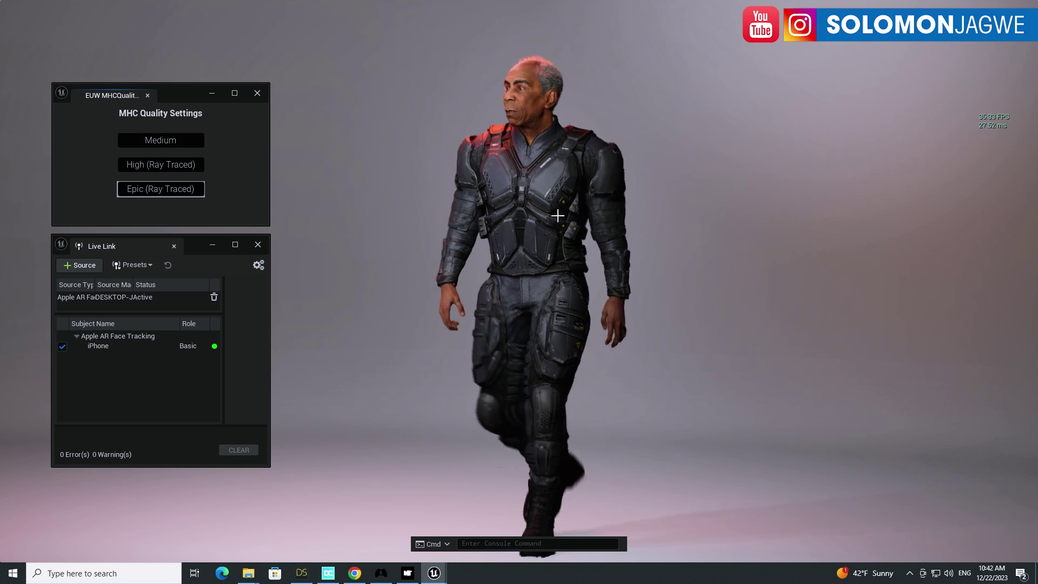
pyautogui.scroll(8, 483, 210)
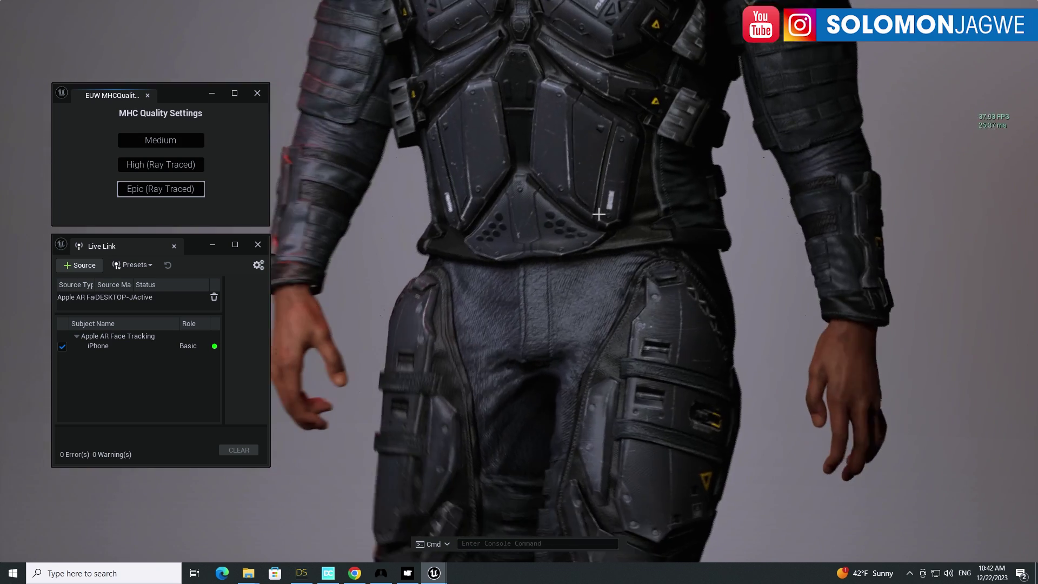
pyautogui.moveTo(568, 209); pyautogui.dragTo(568, 314, button='middle')
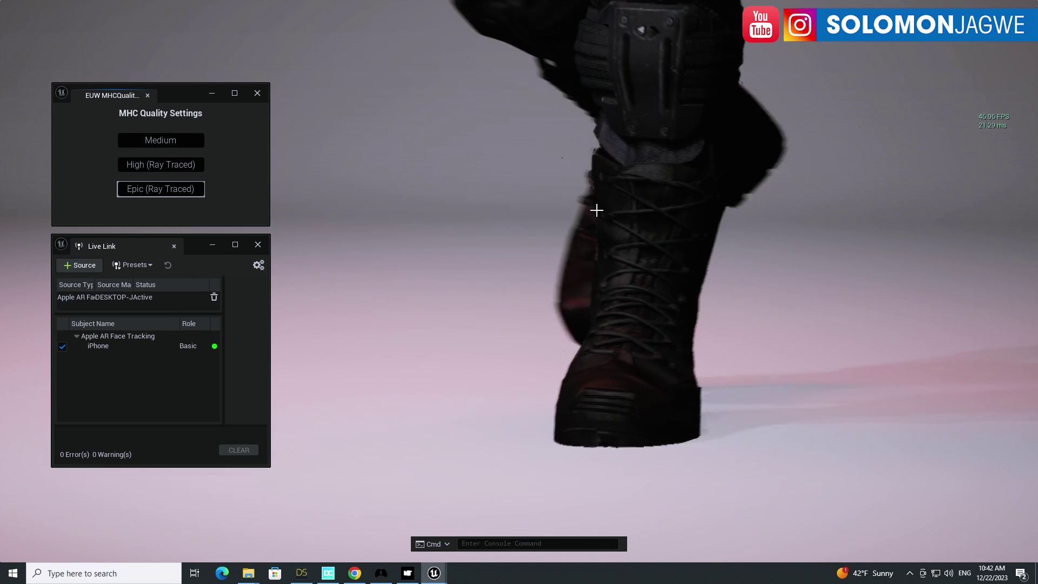
pyautogui.scroll(-5, 571, 201)
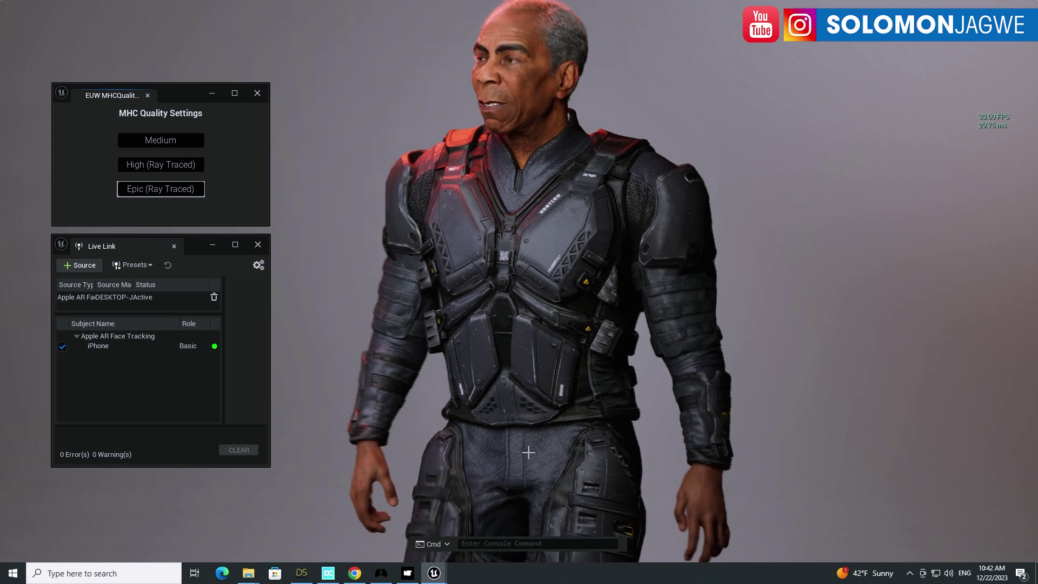
# Step: Switch to MetaTailor and move the uniform jacket below the pants in the outfit's layer order
pyautogui.click(408, 575)
pyautogui.scroll(-5, 487, 338)
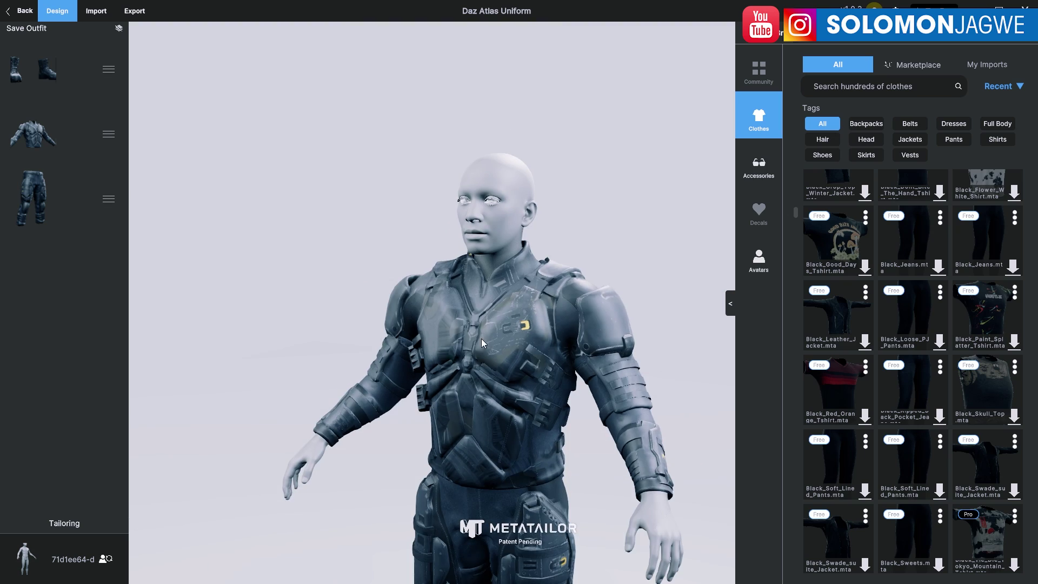
pyautogui.moveTo(481, 338)
pyautogui.mouseDown(button='middle')
pyautogui.moveTo(516, 385)
pyautogui.moveTo(492, 336)
pyautogui.mouseUp(button='middle')
pyautogui.scroll(3, 487, 331)
pyautogui.scroll(2, 480, 326)
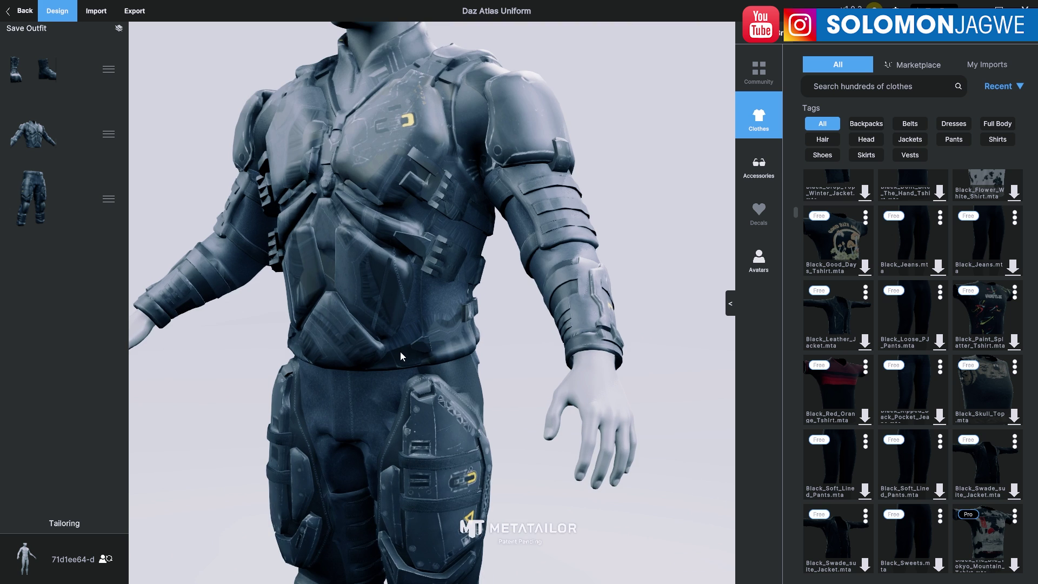
pyautogui.moveTo(400, 352); pyautogui.dragTo(427, 311, button='middle')
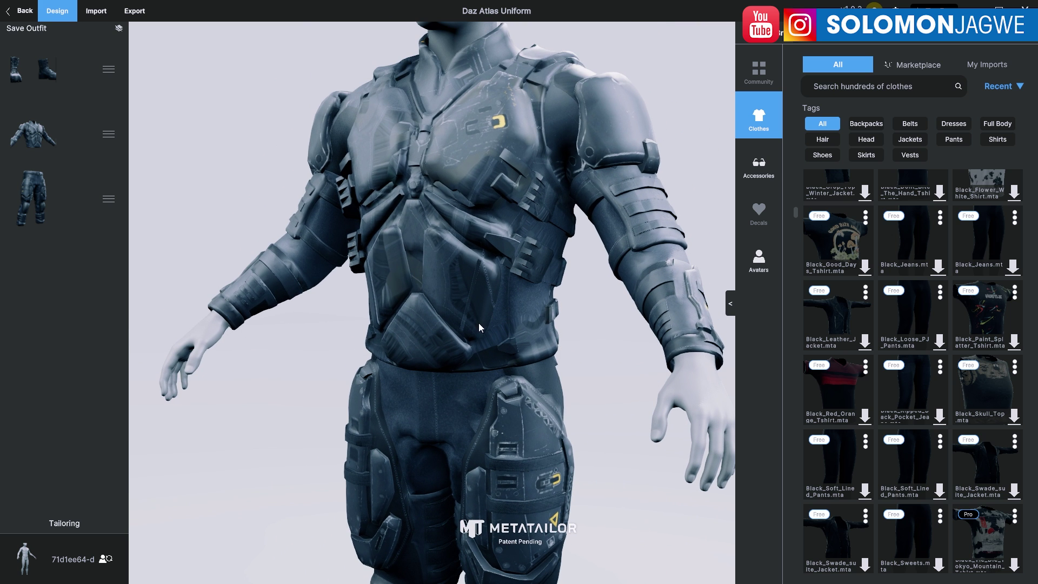
pyautogui.moveTo(58, 151)
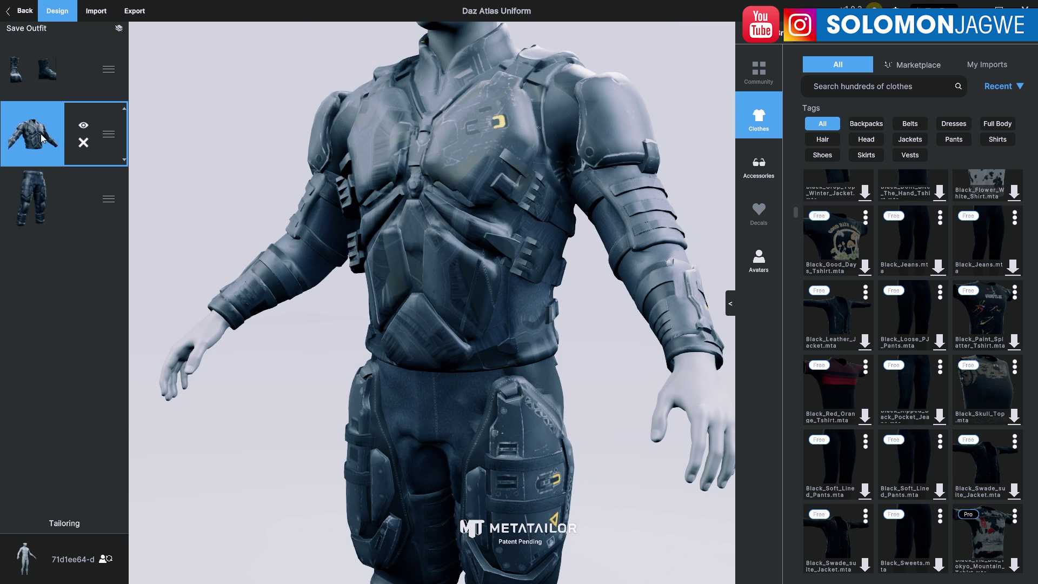
pyautogui.moveTo(42, 138); pyautogui.dragTo(34, 208)
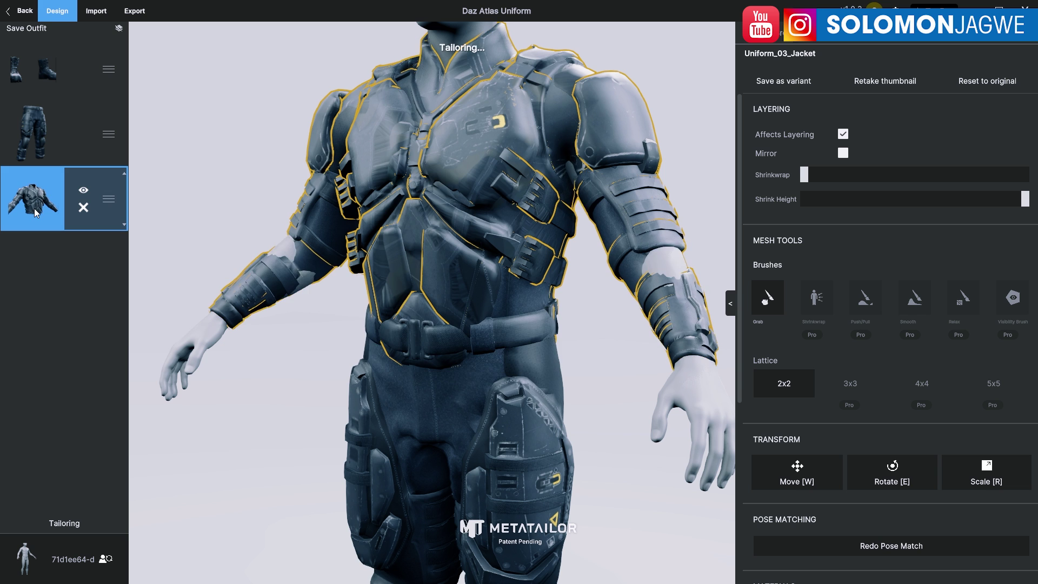
pyautogui.click(598, 317)
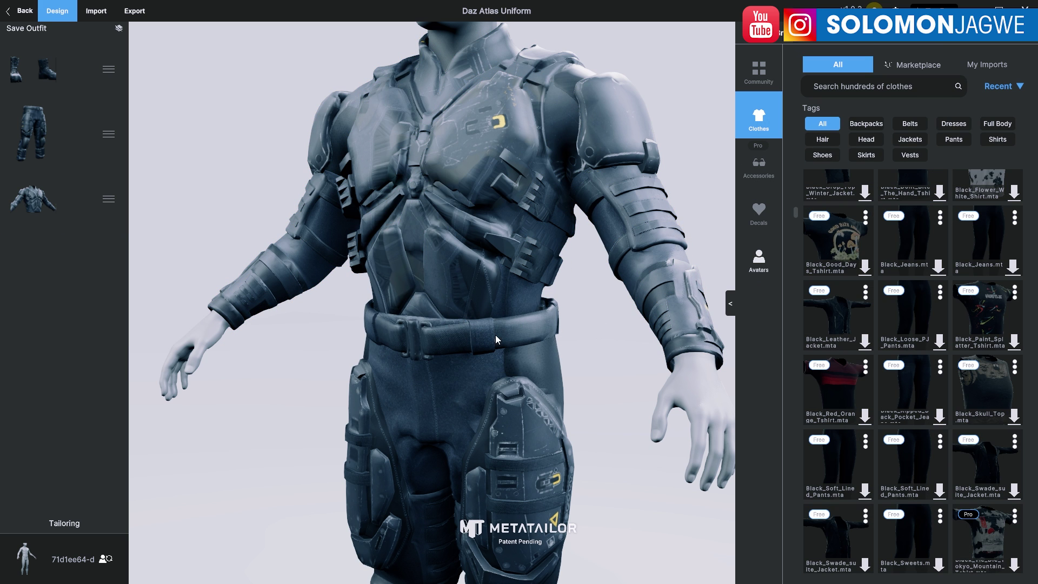
# Step: Examine the belt and jacket fit around the avatar's waist from several sides, and the boots up close
pyautogui.moveTo(407, 310); pyautogui.dragTo(508, 313, button='right')
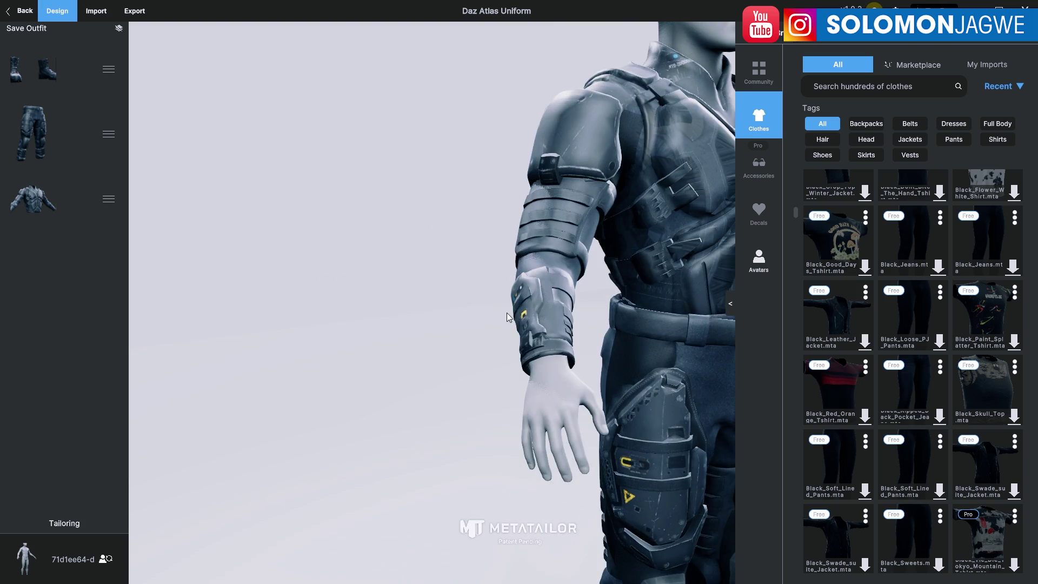
pyautogui.moveTo(560, 312); pyautogui.dragTo(499, 307, button='middle')
pyautogui.scroll(3, 499, 308)
pyautogui.moveTo(468, 307); pyautogui.dragTo(423, 309, button='right')
pyautogui.scroll(-4, 423, 309)
pyautogui.moveTo(439, 309); pyautogui.dragTo(480, 304, button='middle')
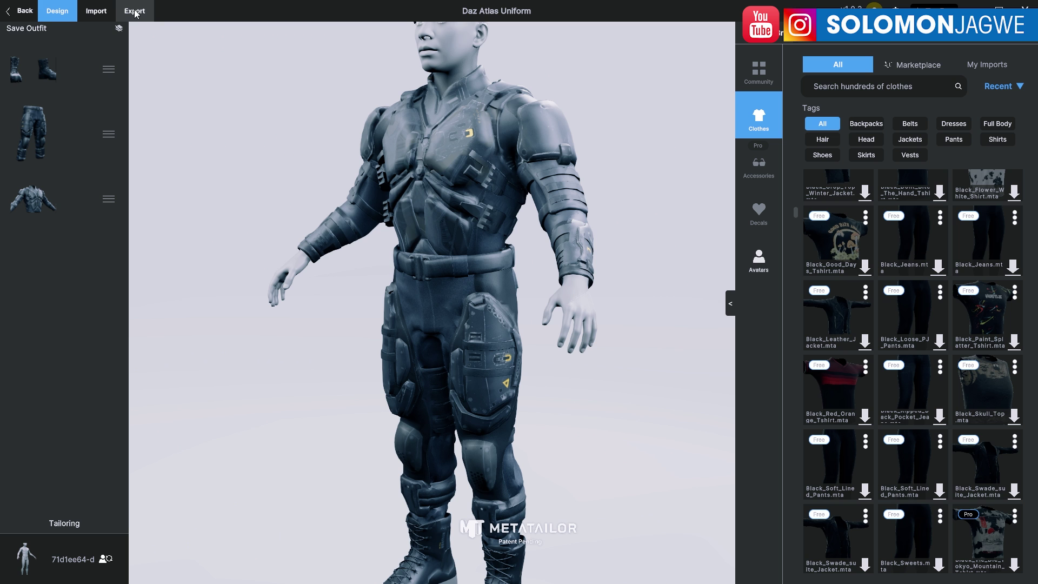
pyautogui.scroll(8, 394, 249)
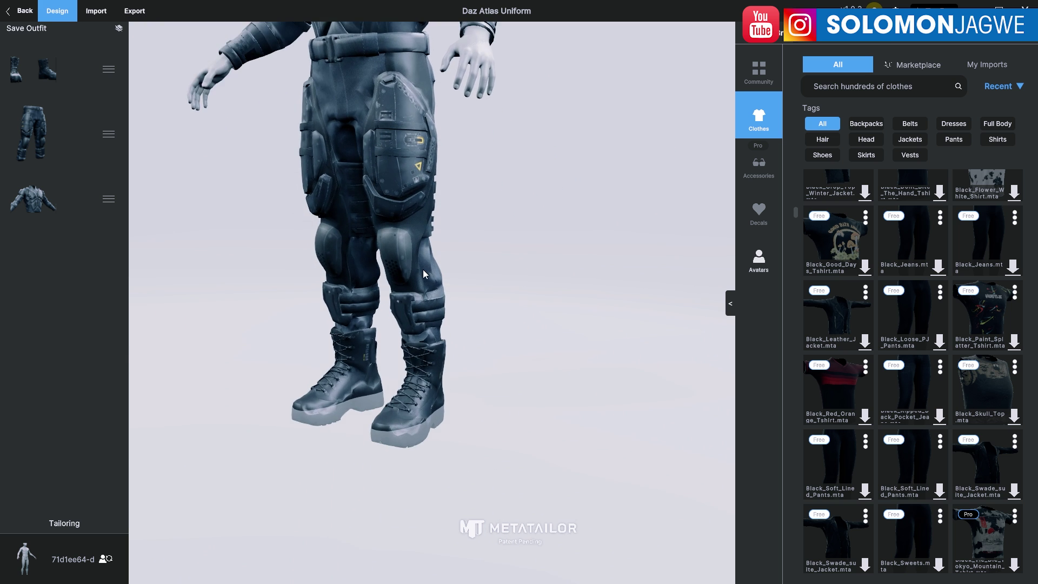
pyautogui.scroll(2, 382, 278)
pyautogui.moveTo(350, 313); pyautogui.dragTo(366, 287, button='middle')
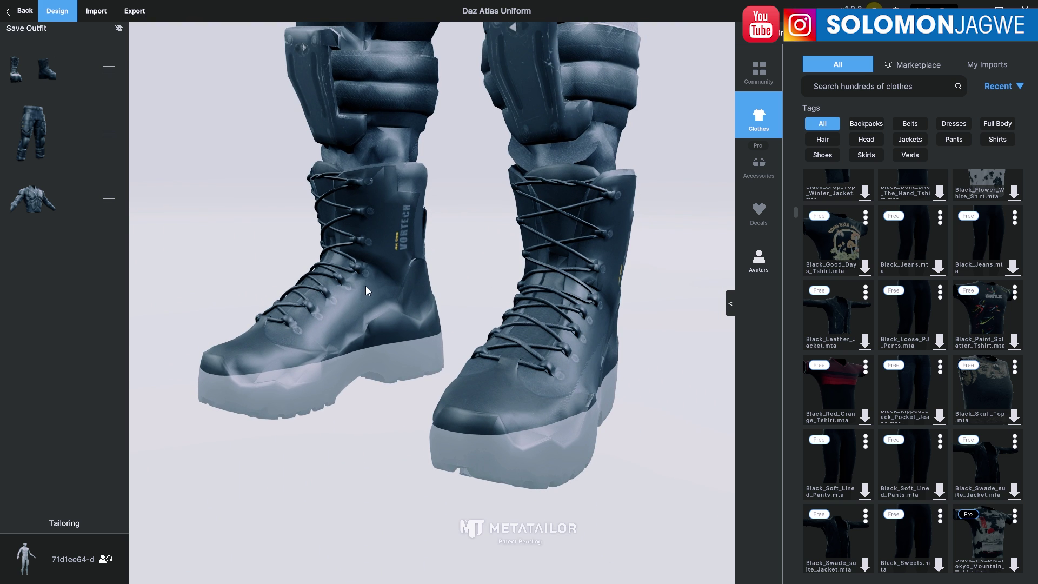
# Step: Move the boots below the jacket in the outfit's layer order and check the pant legs and full uniform
pyautogui.moveTo(64, 80)
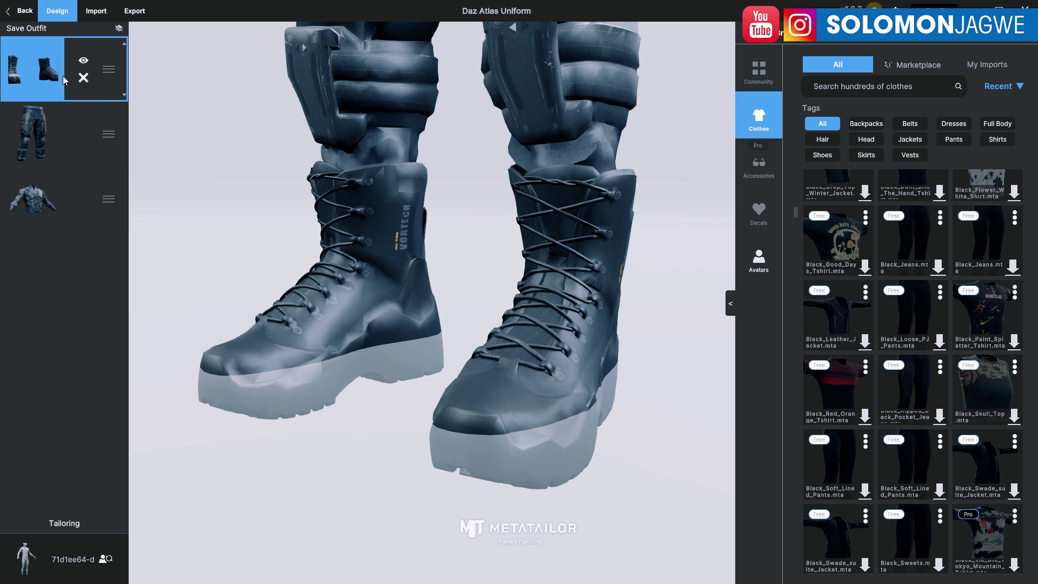
pyautogui.moveTo(44, 109); pyautogui.dragTo(32, 204)
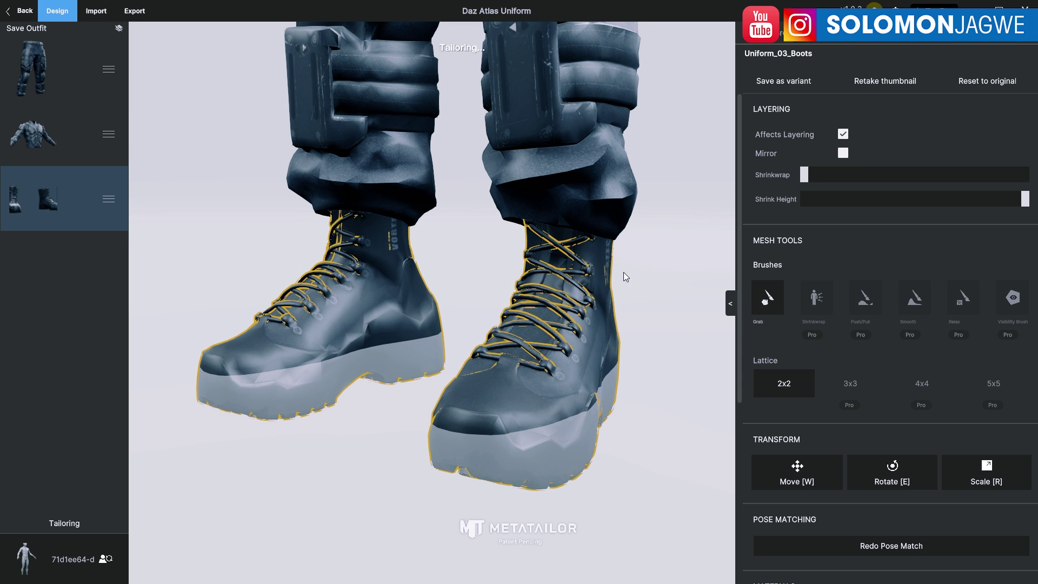
pyautogui.click(664, 266)
pyautogui.scroll(-5, 496, 251)
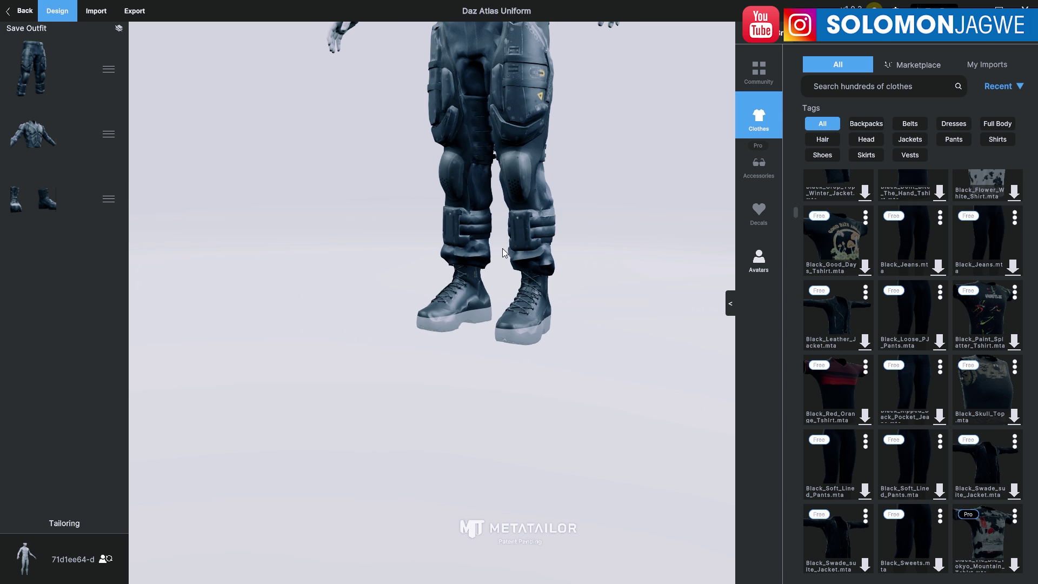
pyautogui.moveTo(614, 212); pyautogui.dragTo(584, 263, button='middle')
pyautogui.scroll(-2, 560, 267)
pyautogui.moveTo(519, 267); pyautogui.dragTo(583, 287)
pyautogui.scroll(4, 553, 238)
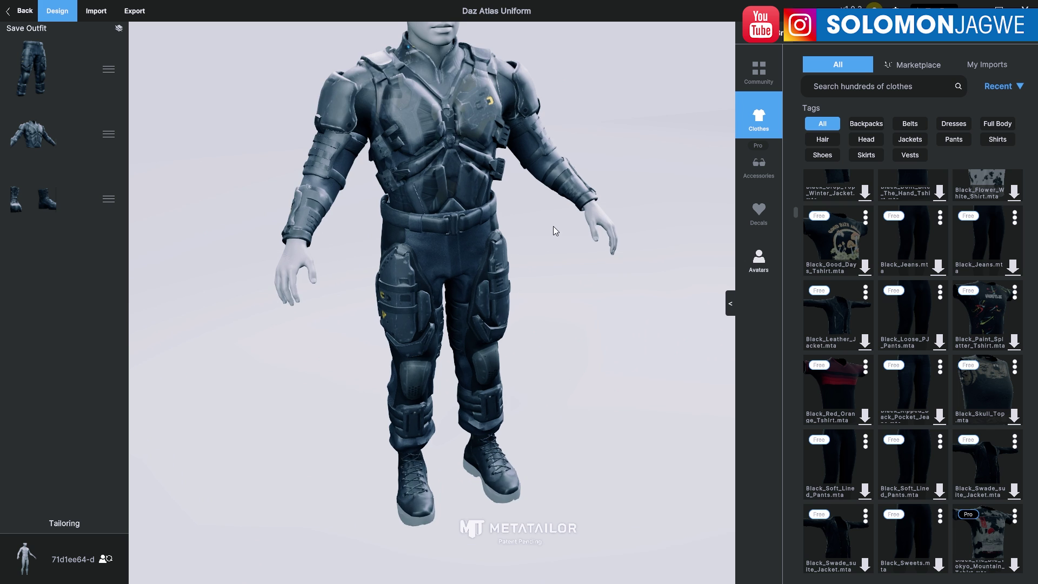
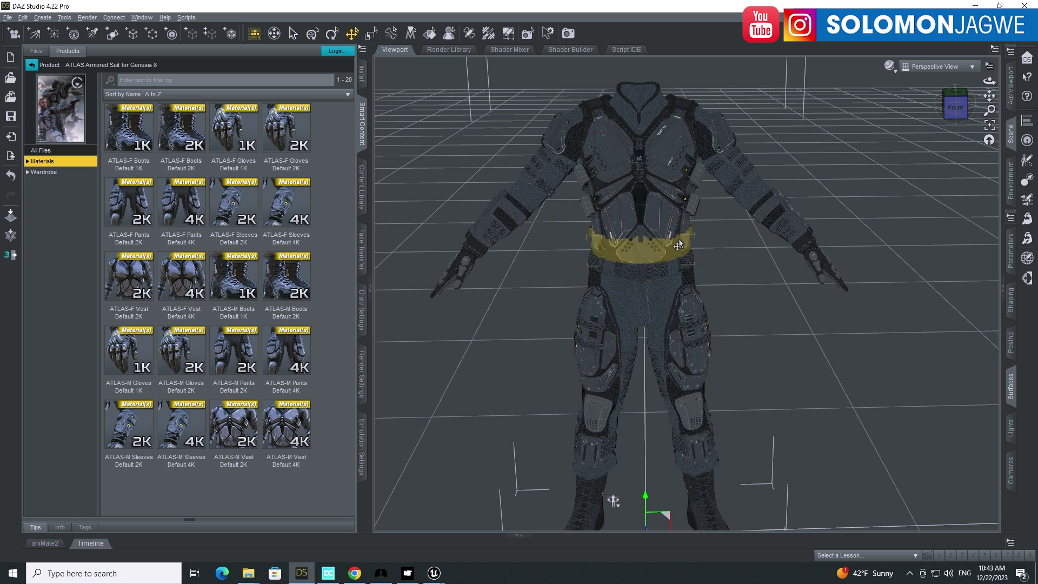
# Step: Inspect the armored suit in DAZ Studio from an angle and view the available file export options
pyautogui.moveTo(989, 82)
pyautogui.mouseDown()
pyautogui.moveTo(914, 111)
pyautogui.moveTo(922, 120)
pyautogui.mouseUp()
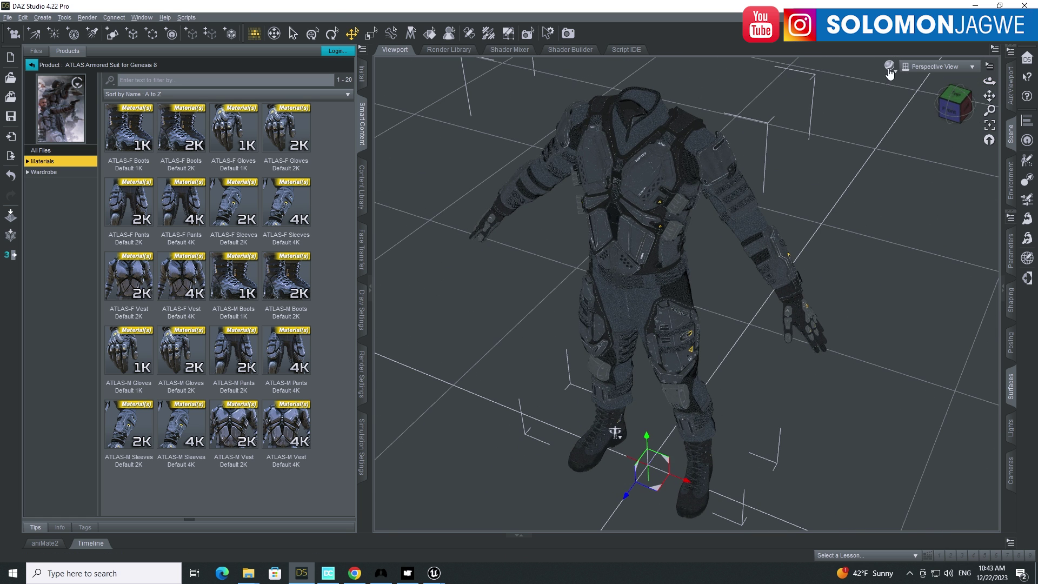
pyautogui.click(8, 17)
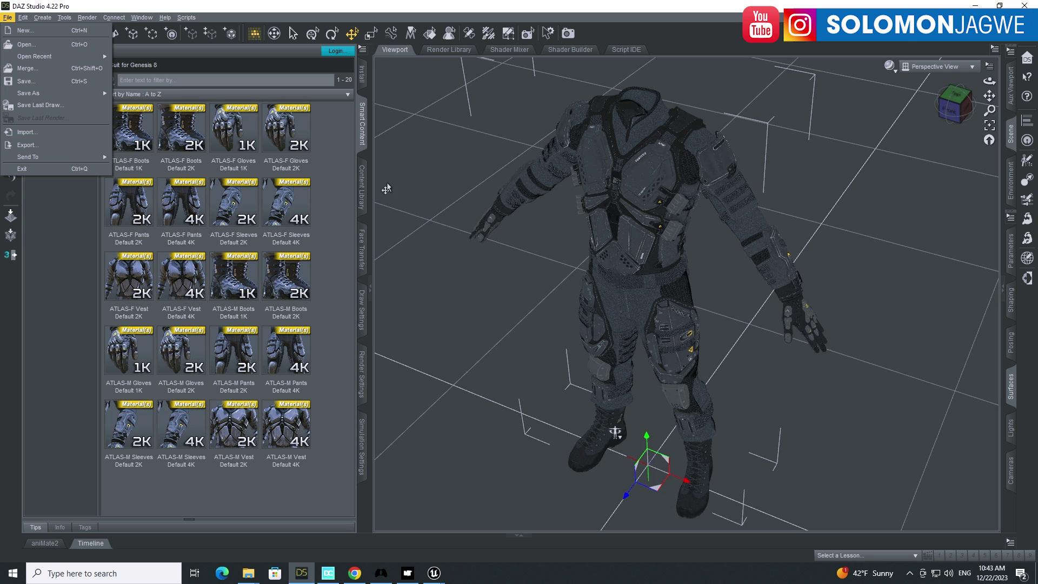
pyautogui.click(467, 216)
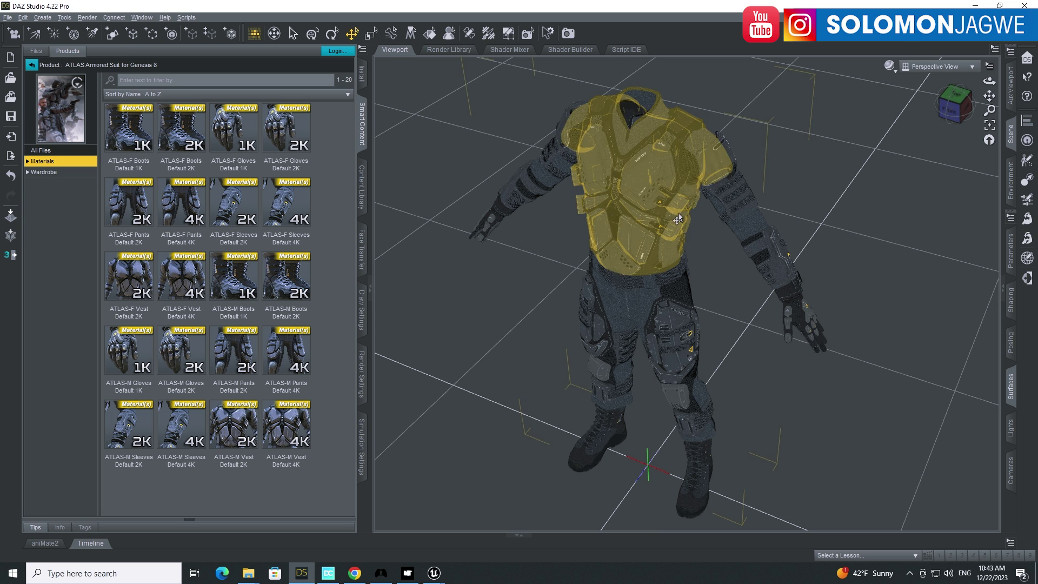
# Step: Select all ATLAS-M Vest surfaces and browse for an image file for their Metallicity map
pyautogui.click(1003, 290)
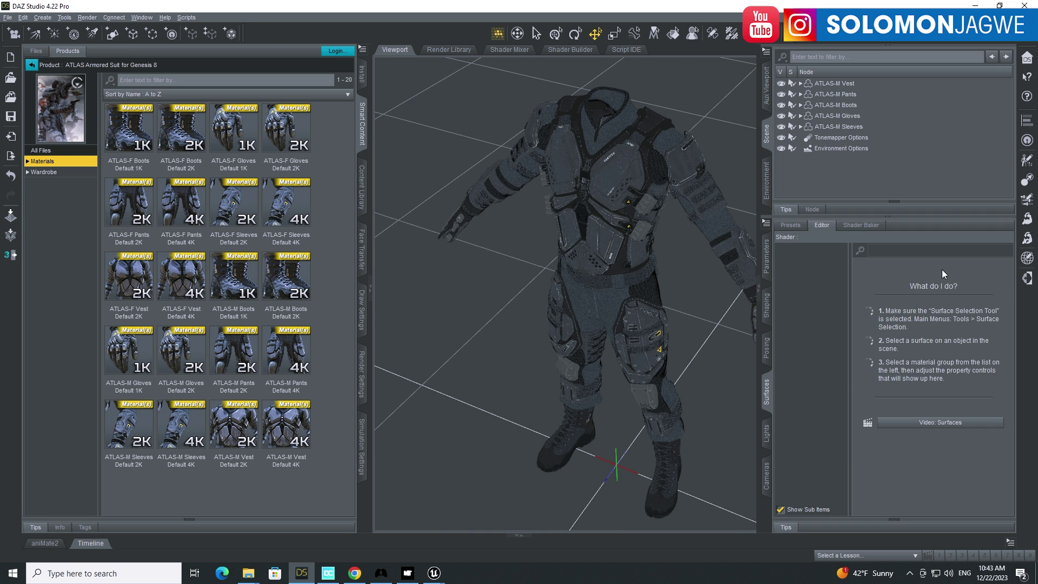
pyautogui.click(621, 170)
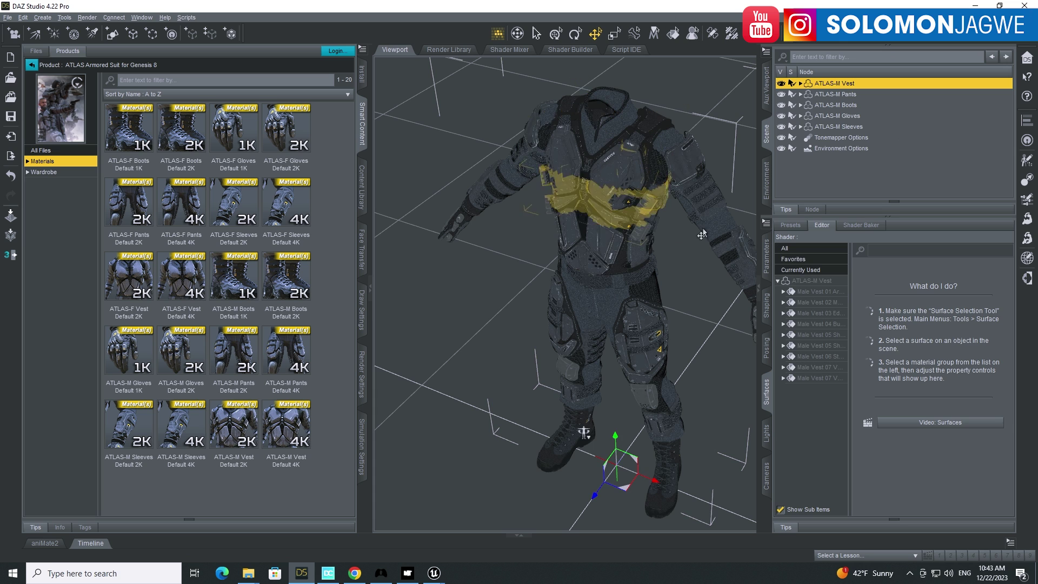
pyautogui.click(811, 282)
pyautogui.moveTo(860, 365)
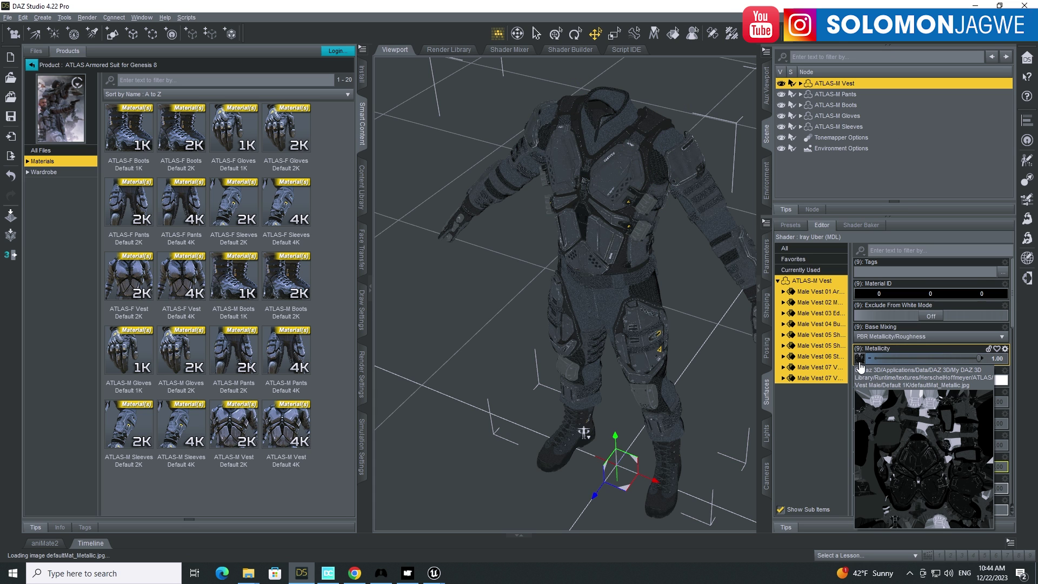
pyautogui.click(860, 360)
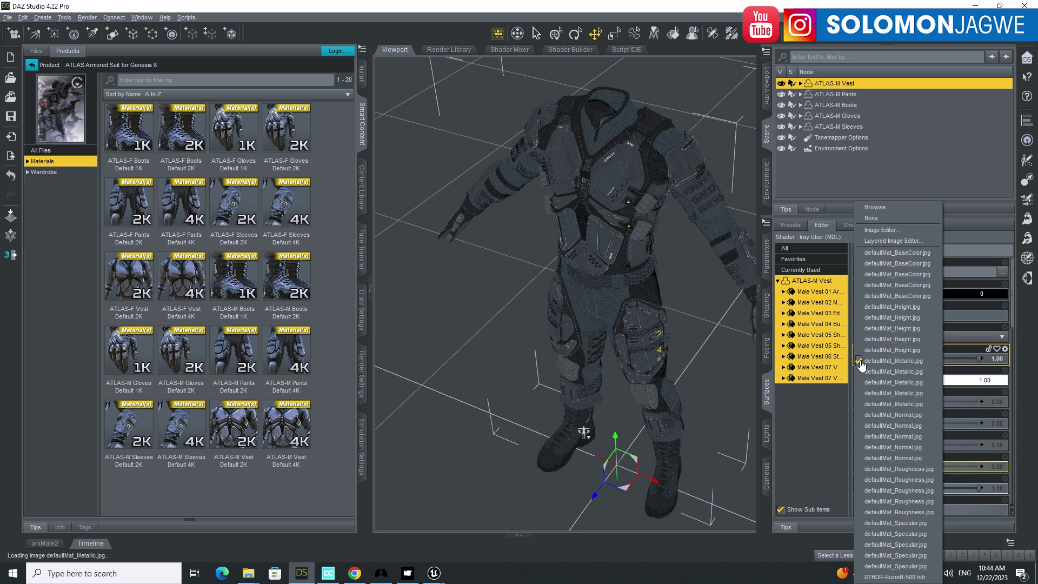
pyautogui.click(876, 209)
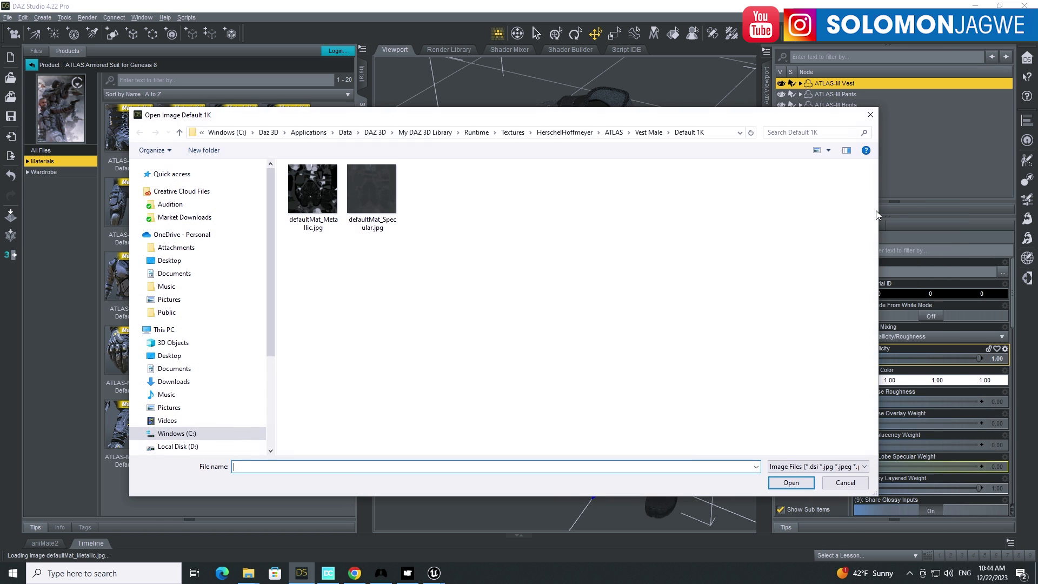
# Step: Browse the ATLAS texture folders to the Gloves set and view its Default 512 maps
pyautogui.click(614, 133)
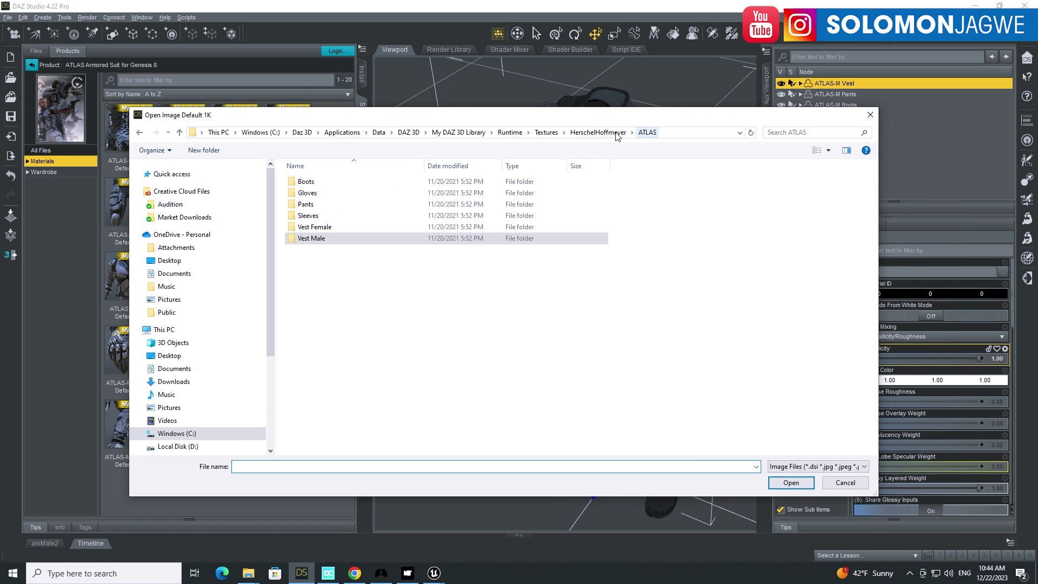
pyautogui.doubleClick(307, 194)
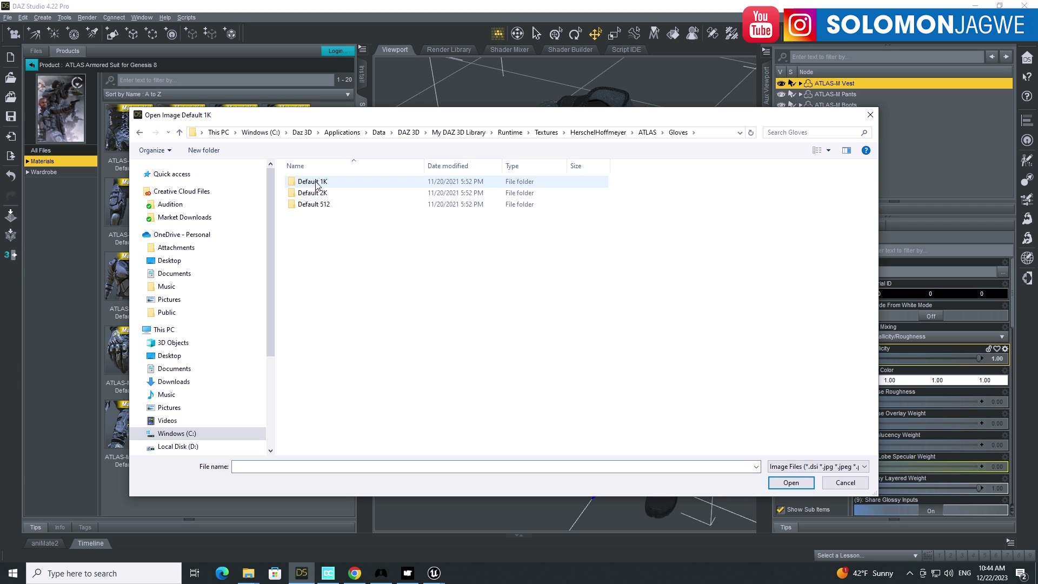
pyautogui.click(322, 193)
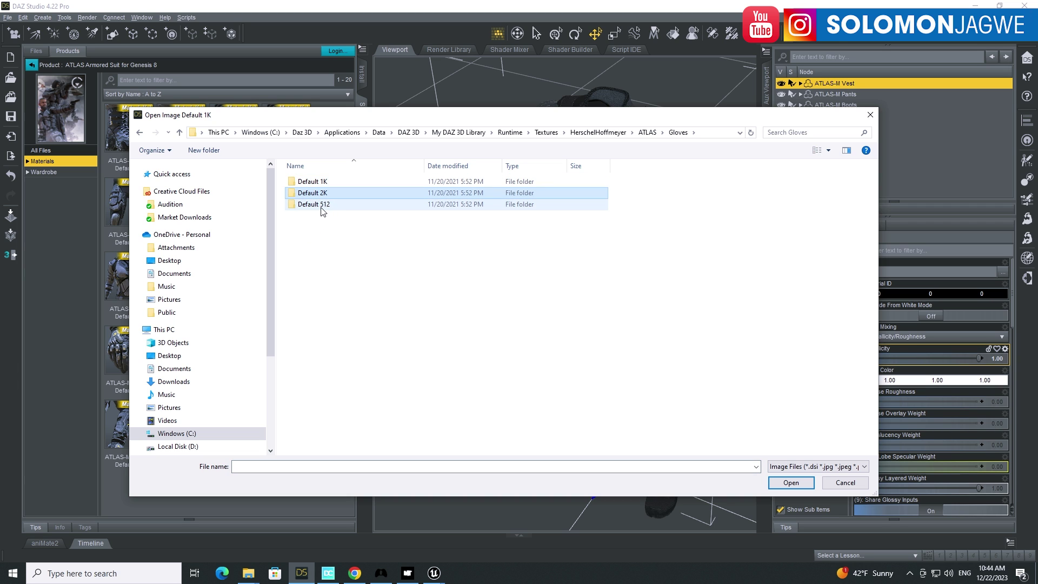
pyautogui.doubleClick(322, 206)
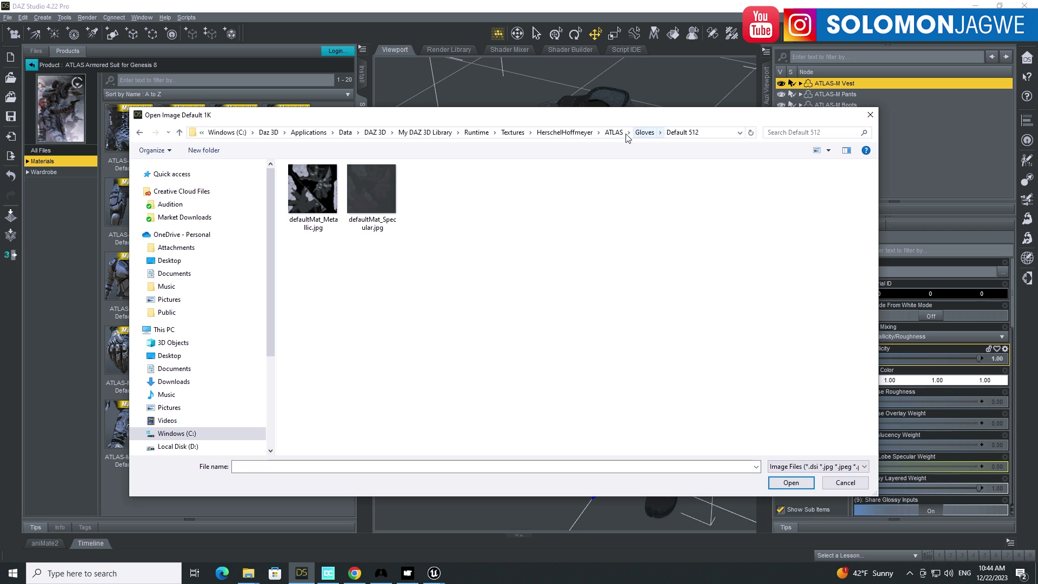
# Step: Go to the ATLAS Vest Male texture folder and open defaultMat_Height.jpg for the vest's Metallicity map
pyautogui.click(627, 136)
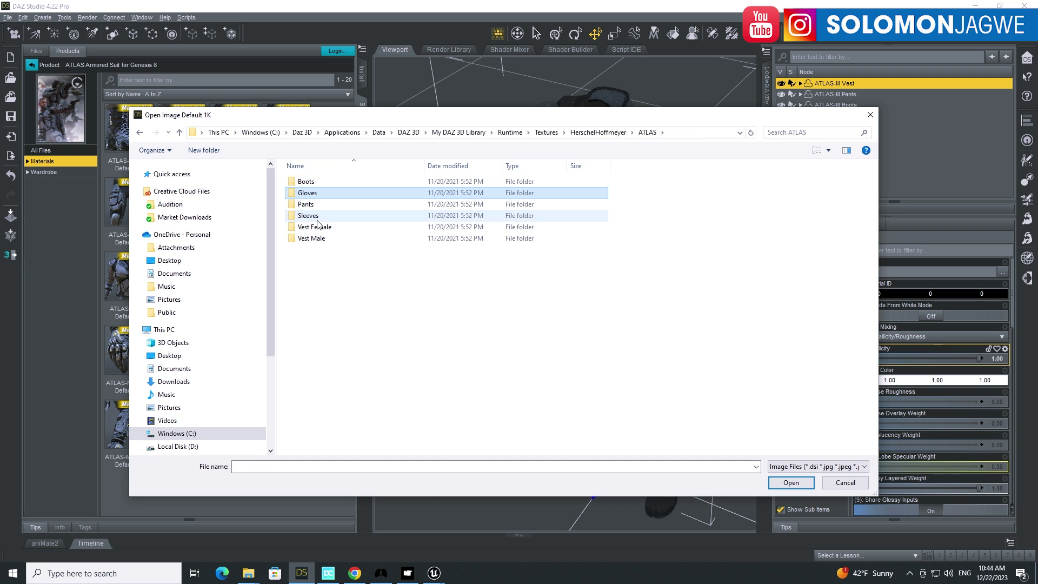
pyautogui.doubleClick(312, 239)
pyautogui.doubleClick(321, 207)
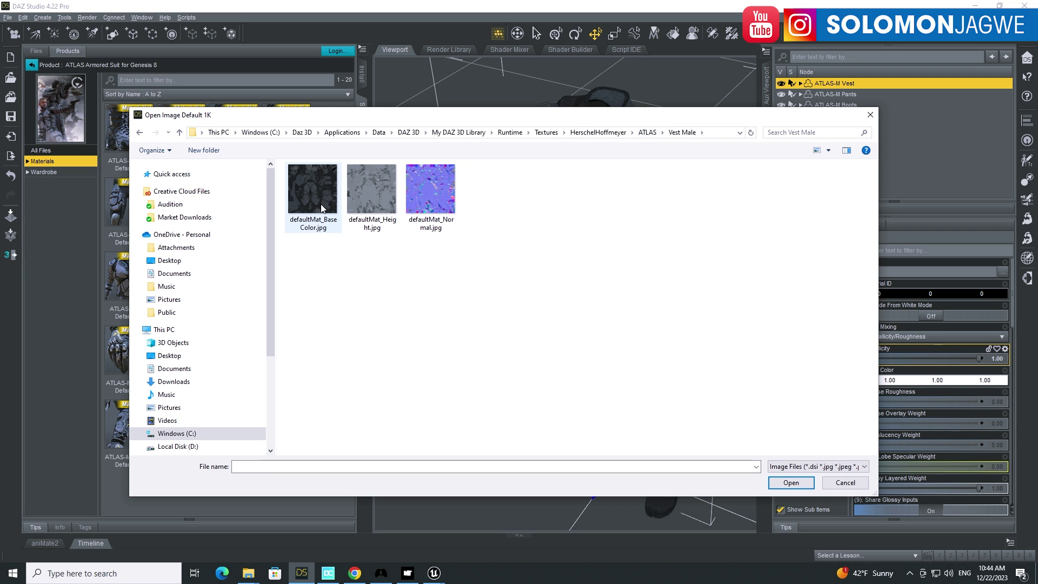
pyautogui.doubleClick(367, 205)
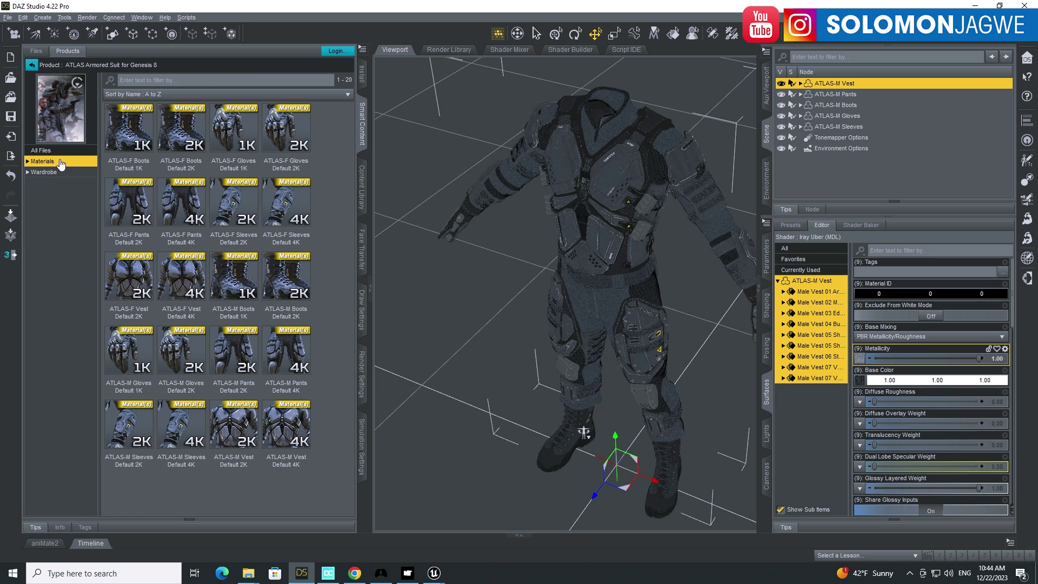
# Step: Show the suit's Wardrobe items, collapse the scene and surface settings, and view the whole suit from the front
pyautogui.click(50, 173)
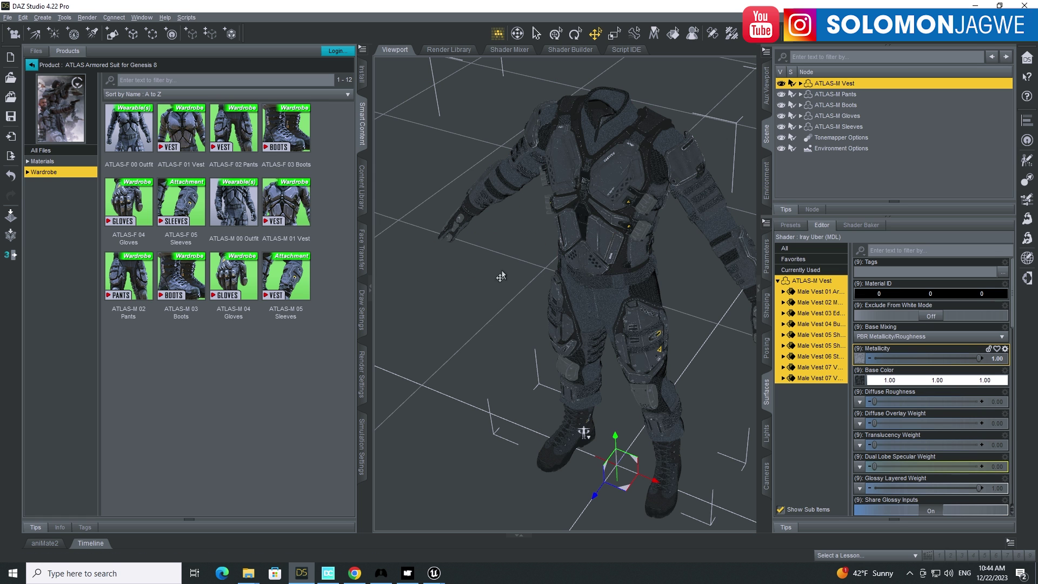
pyautogui.click(759, 298)
pyautogui.moveTo(990, 81); pyautogui.dragTo(998, 72)
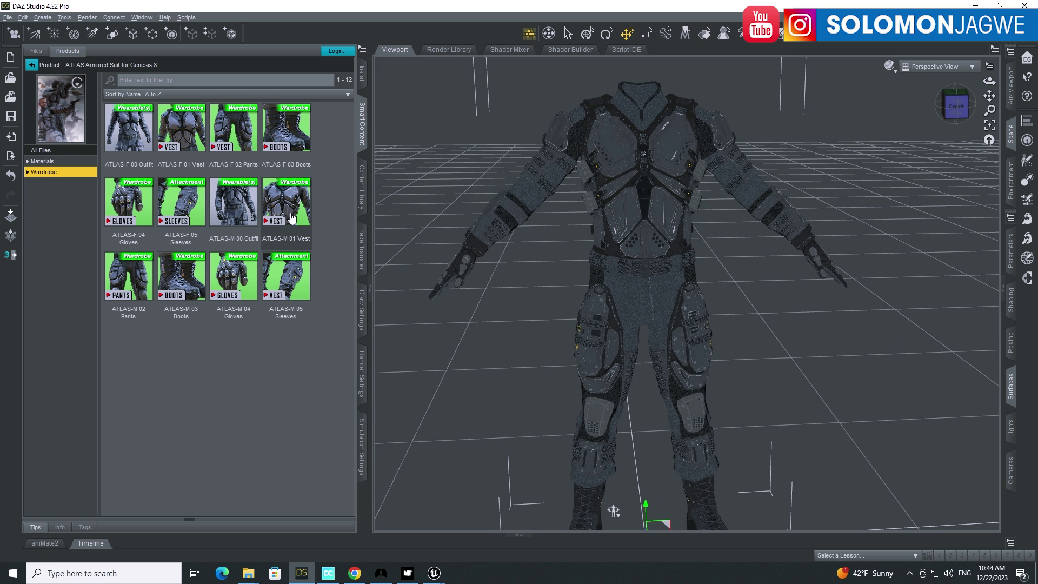
pyautogui.moveTo(290, 218)
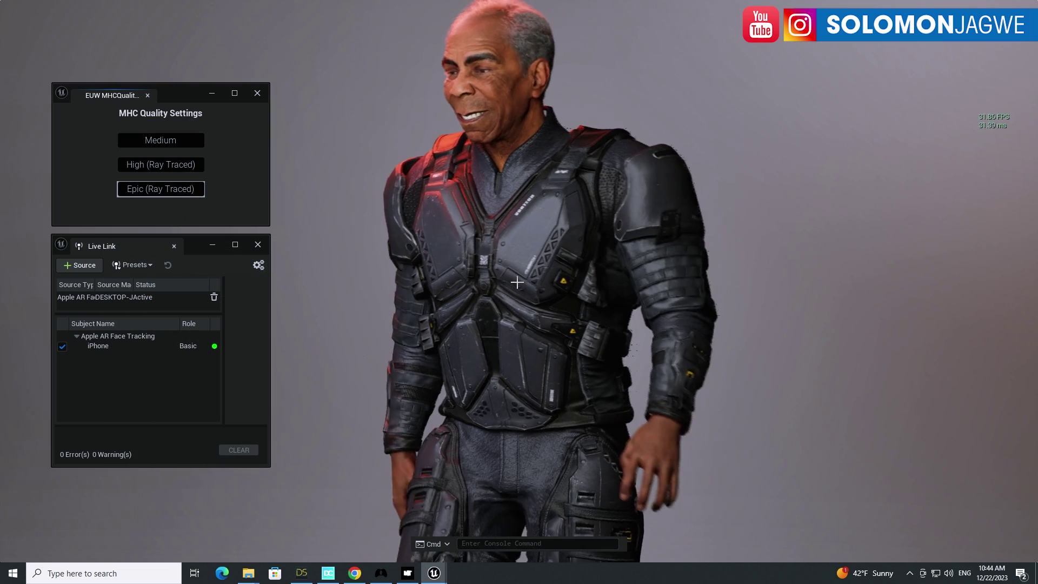
# Step: Switch to Unreal Engine and examine the suit on the walking character, then the face and chest armor up close
pyautogui.click(528, 297)
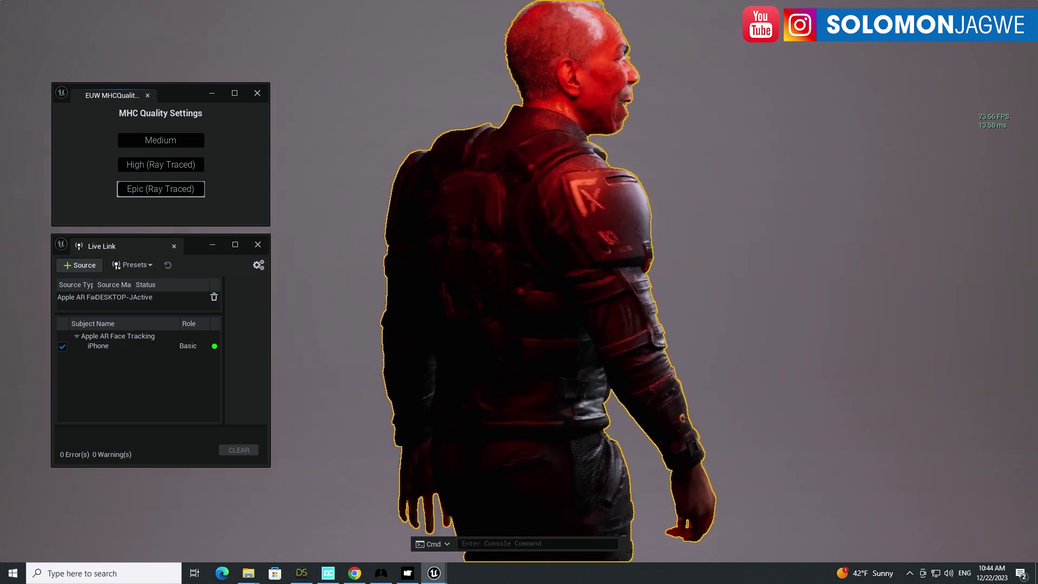
pyautogui.keyDown('alt'); pyautogui.moveTo(537, 297); pyautogui.dragTo(601, 297, button='right'); pyautogui.keyUp('alt')
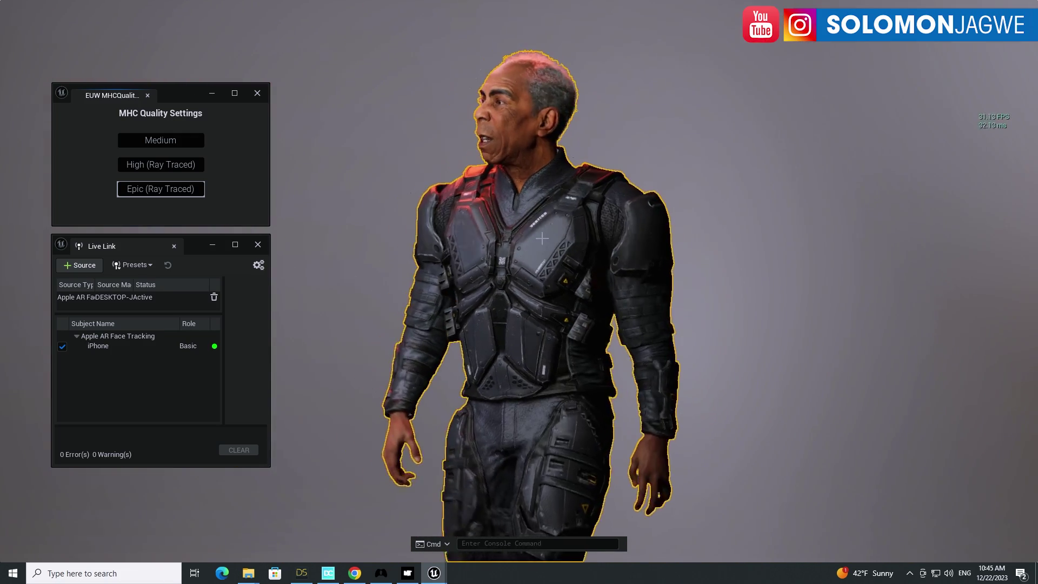
pyautogui.click(753, 212)
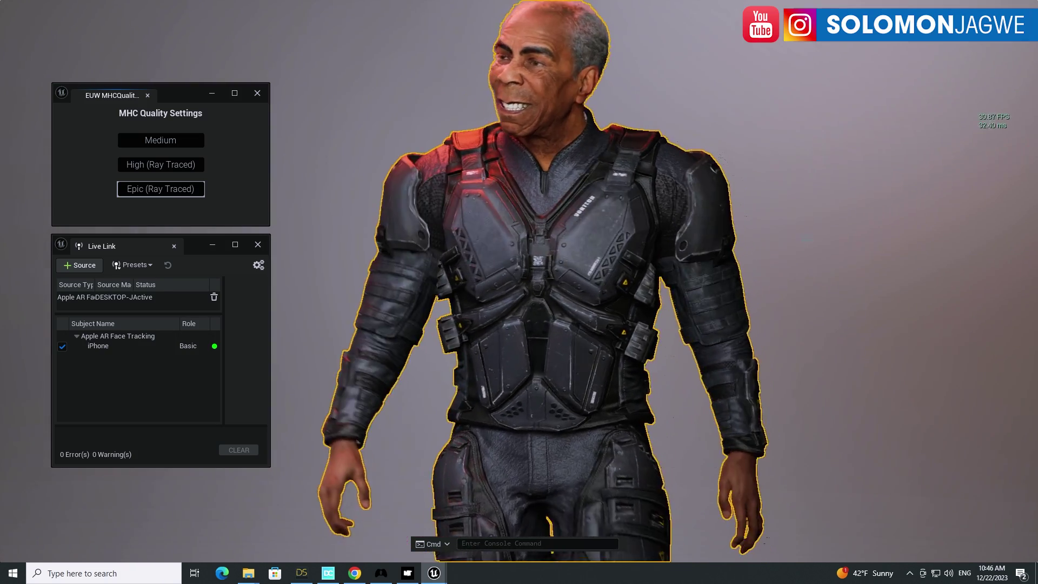
pyautogui.click(859, 232)
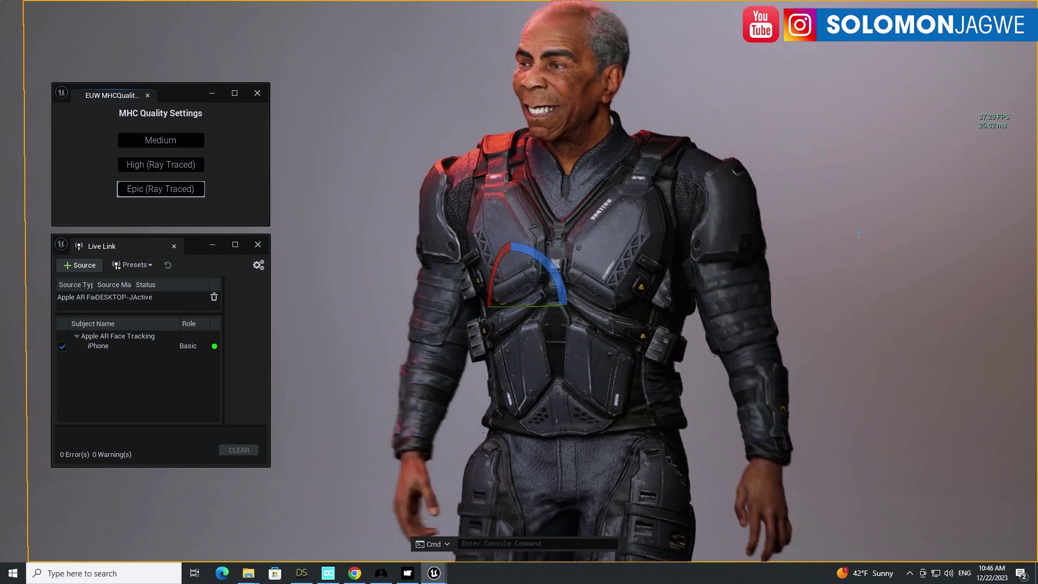
pyautogui.scroll(2, 811, 191)
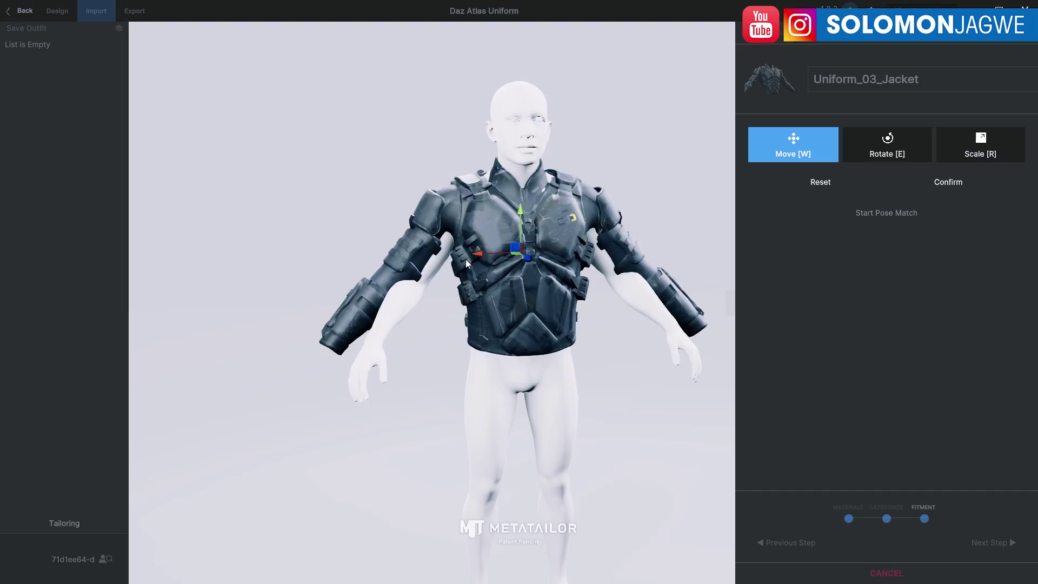
# Step: Switch to MetaTailor, position Uniform_03_Jacket on the avatar's torso, and complete its fitment with pose matching
pyautogui.moveTo(466, 258); pyautogui.dragTo(446, 291)
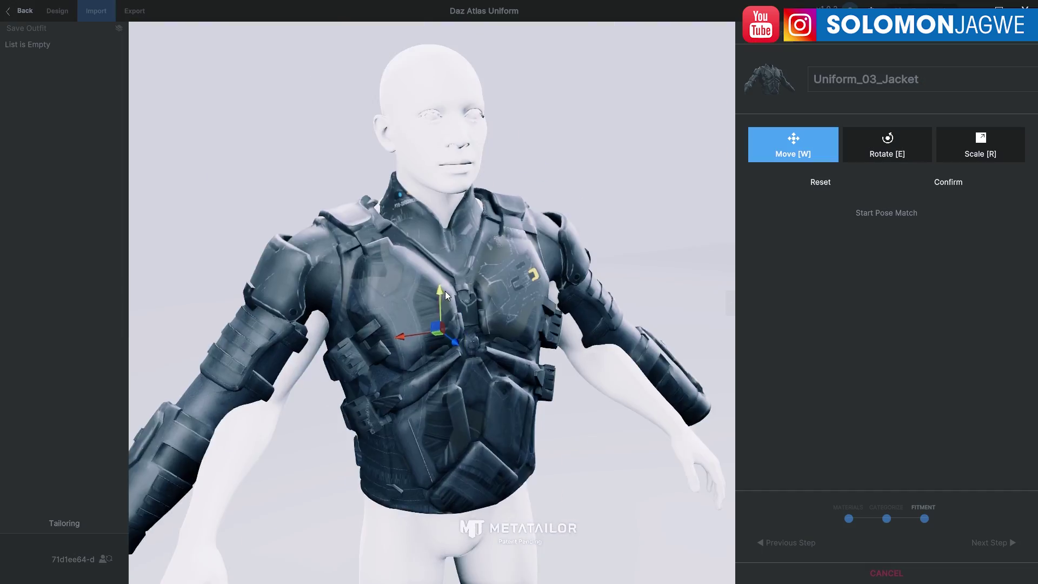
pyautogui.click(955, 184)
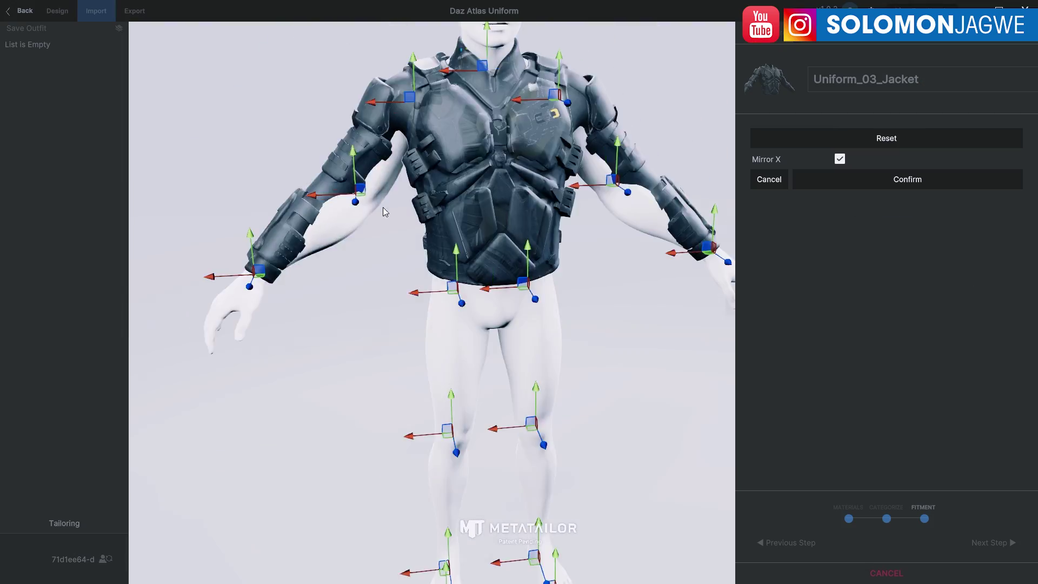
pyautogui.moveTo(476, 255); pyautogui.dragTo(489, 336)
pyautogui.scroll(-5, 489, 336)
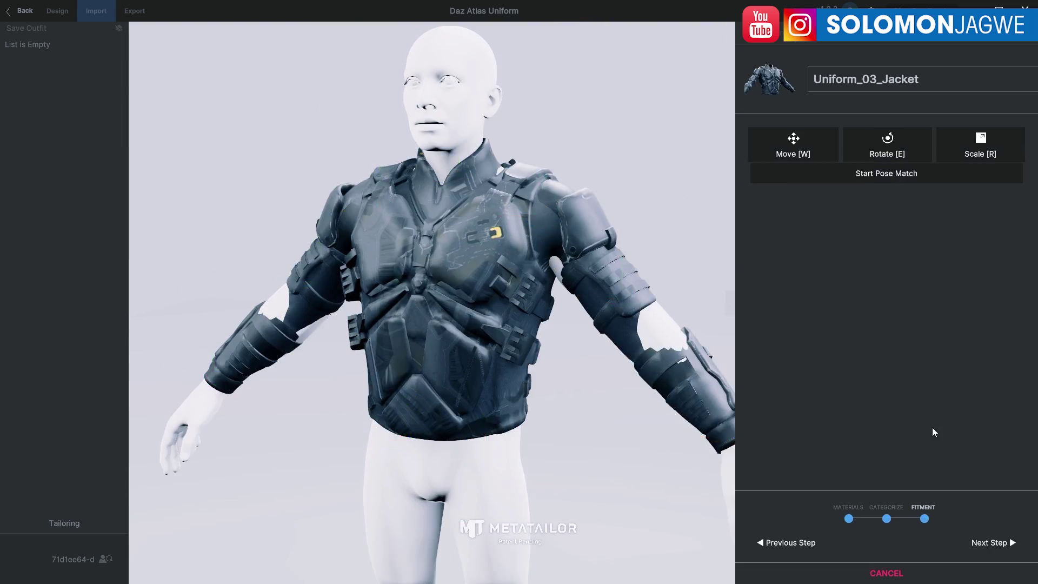
pyautogui.click(993, 542)
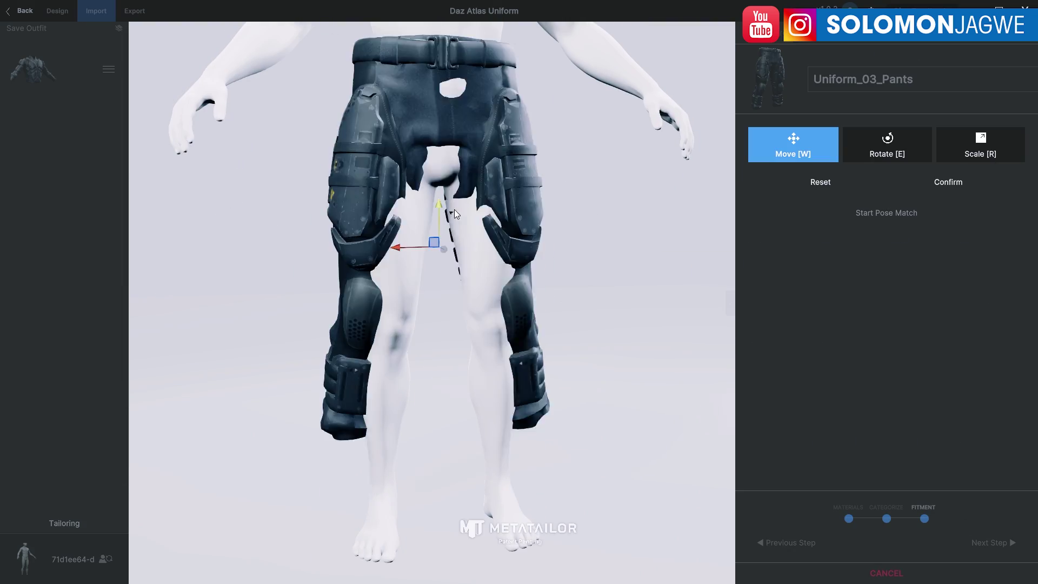
# Step: Check the imported Uniform_03_Pants from another angle and save the outfit with the jacket and pants
pyautogui.moveTo(453, 214); pyautogui.dragTo(619, 232)
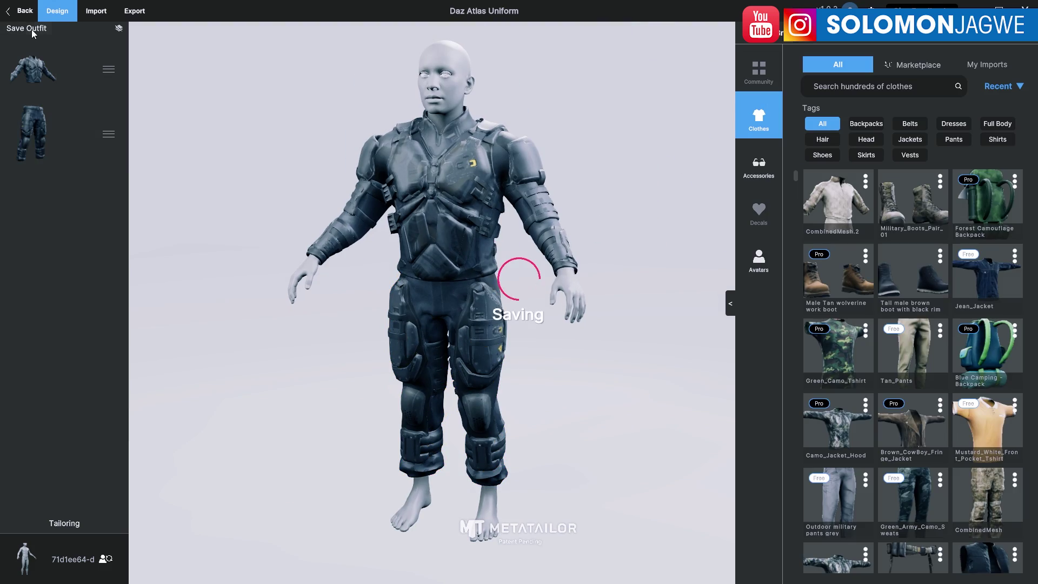
pyautogui.click(534, 354)
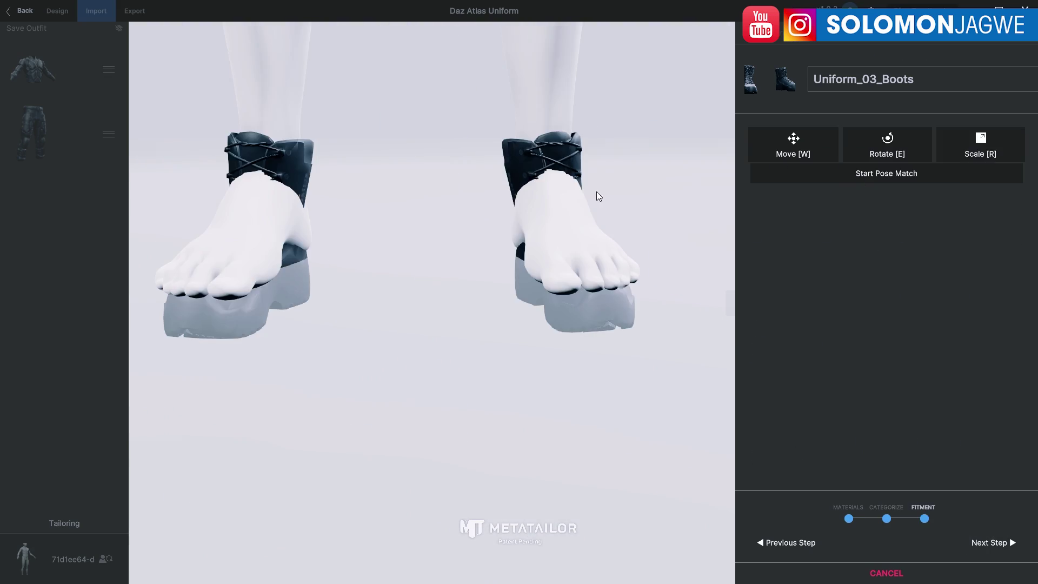
# Step: Move Uniform_03_Boots onto the avatar's feet and confirm their placement and pose match
pyautogui.click(791, 156)
pyautogui.click(1008, 215)
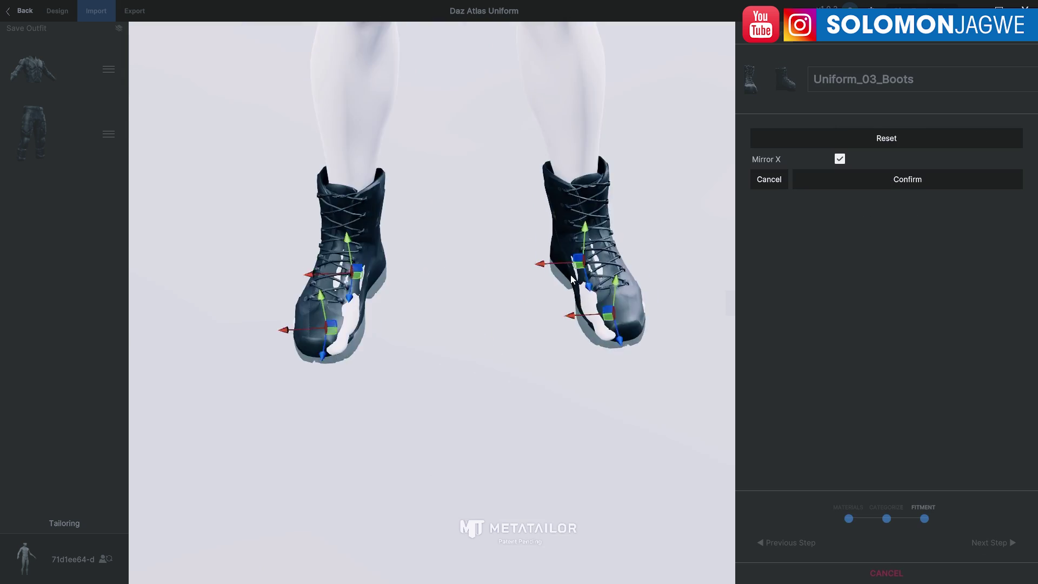
pyautogui.click(913, 183)
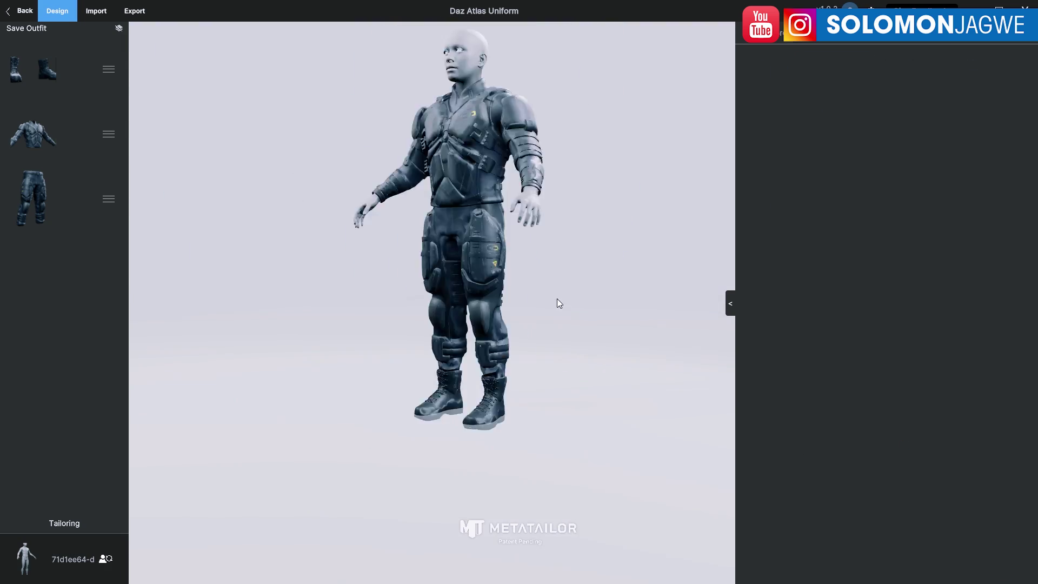
pyautogui.scroll(3, 557, 299)
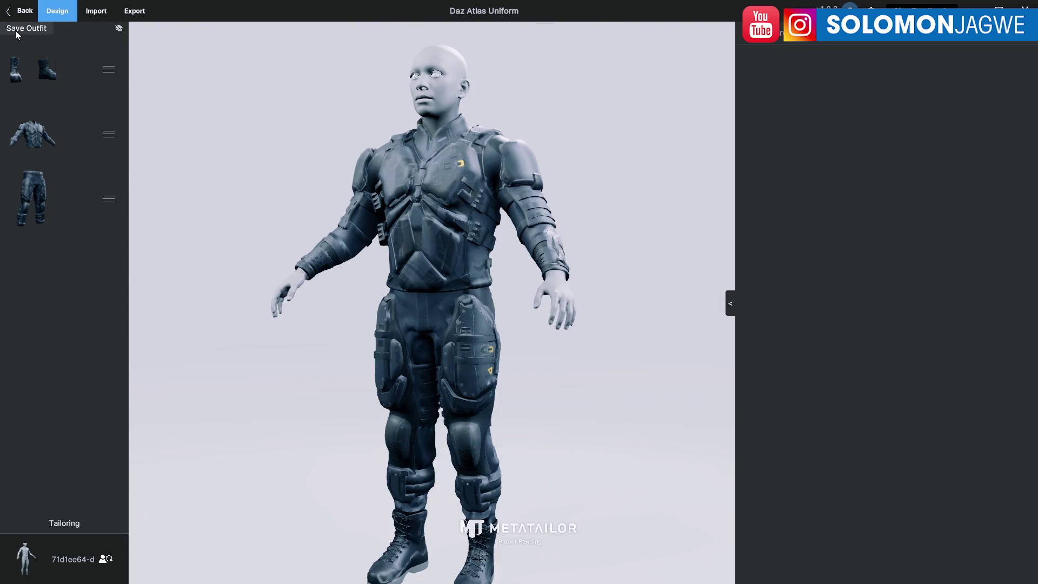
# Step: Select the boots in the dressed outfit, redo their pose match around the feet, and confirm it
pyautogui.scroll(-4, 540, 200)
pyautogui.click(462, 365)
pyautogui.click(882, 534)
pyautogui.scroll(8, 582, 334)
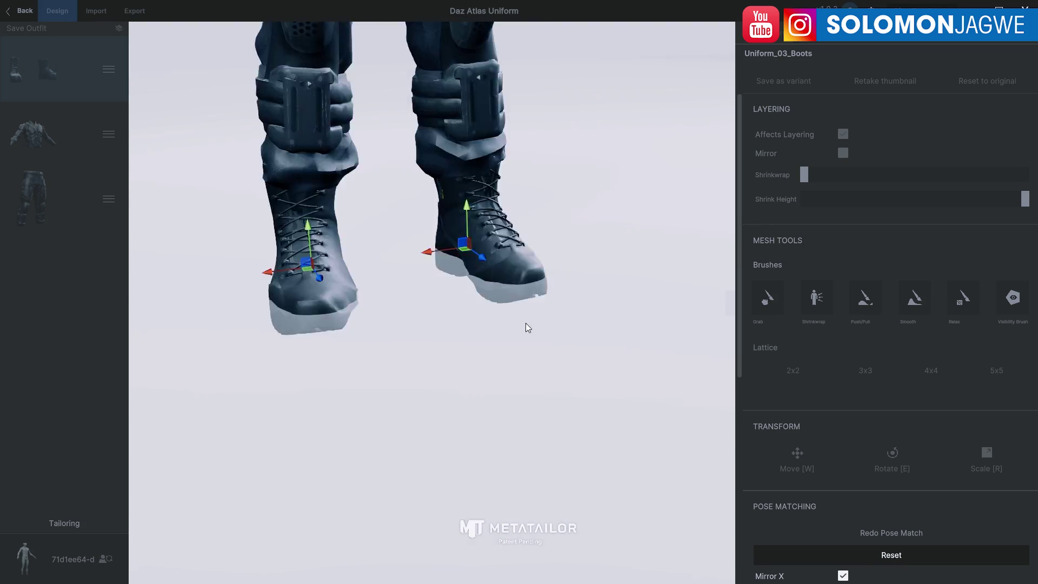
pyautogui.scroll(-3, 869, 443)
pyautogui.click(868, 444)
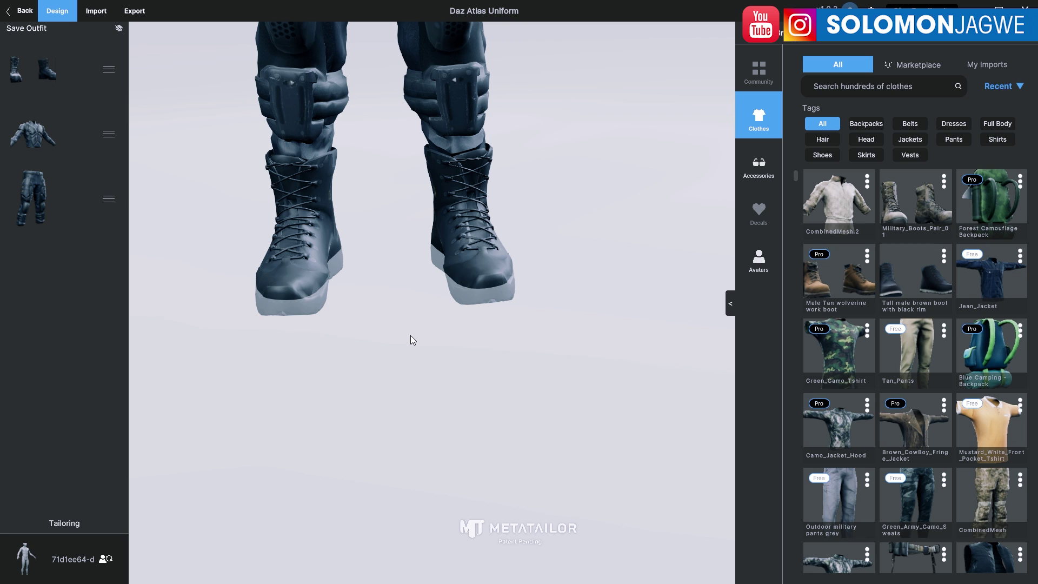
# Step: Check the boots around the avatar's ankles, scale them to fit, and confirm the transform
pyautogui.moveTo(410, 335); pyautogui.dragTo(563, 386)
pyautogui.scroll(-5, 524, 319)
pyautogui.scroll(6, 595, 346)
pyautogui.scroll(-5, 595, 346)
pyautogui.scroll(3, 541, 348)
pyautogui.click(549, 390)
pyautogui.click(986, 459)
pyautogui.click(941, 493)
# Step: Redo the boots' pose match while viewing them from behind, confirm it, and check the full uniform
pyautogui.click(891, 532)
pyautogui.moveTo(603, 431); pyautogui.dragTo(676, 428)
pyautogui.scroll(-1, 879, 508)
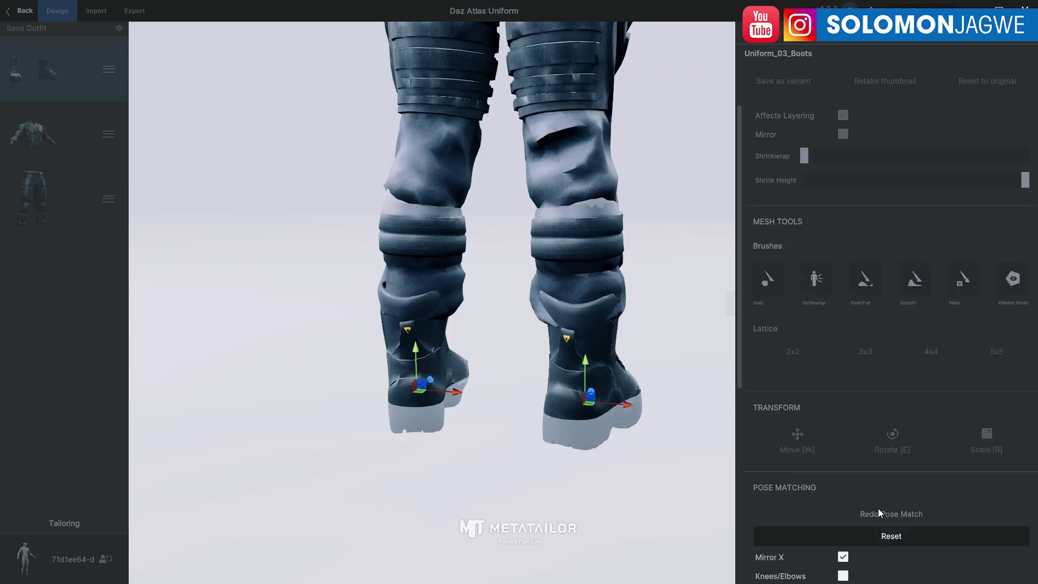
pyautogui.scroll(-3, 878, 508)
pyautogui.click(935, 514)
pyautogui.moveTo(541, 309); pyautogui.dragTo(631, 299)
pyautogui.scroll(-6, 631, 300)
pyautogui.click(632, 300)
pyautogui.scroll(6, 563, 362)
pyautogui.scroll(-5, 615, 386)
pyautogui.moveTo(616, 386); pyautogui.dragTo(574, 385)
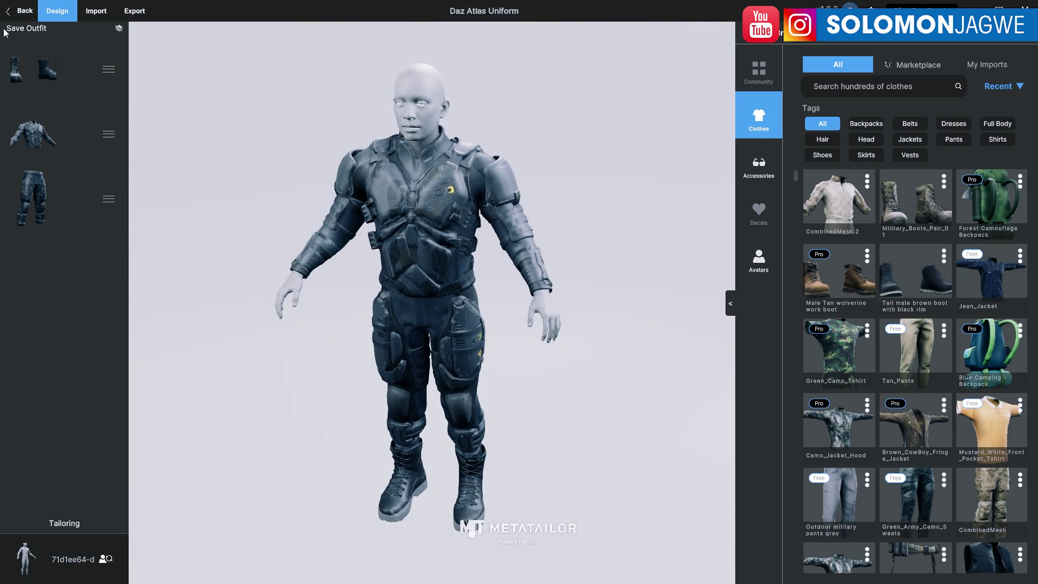
# Step: Open the export options for the Daz Atlas Uniform, and switch to Unreal Engine to inspect the MetaHuman's armored torso
pyautogui.click(135, 10)
pyautogui.click(821, 382)
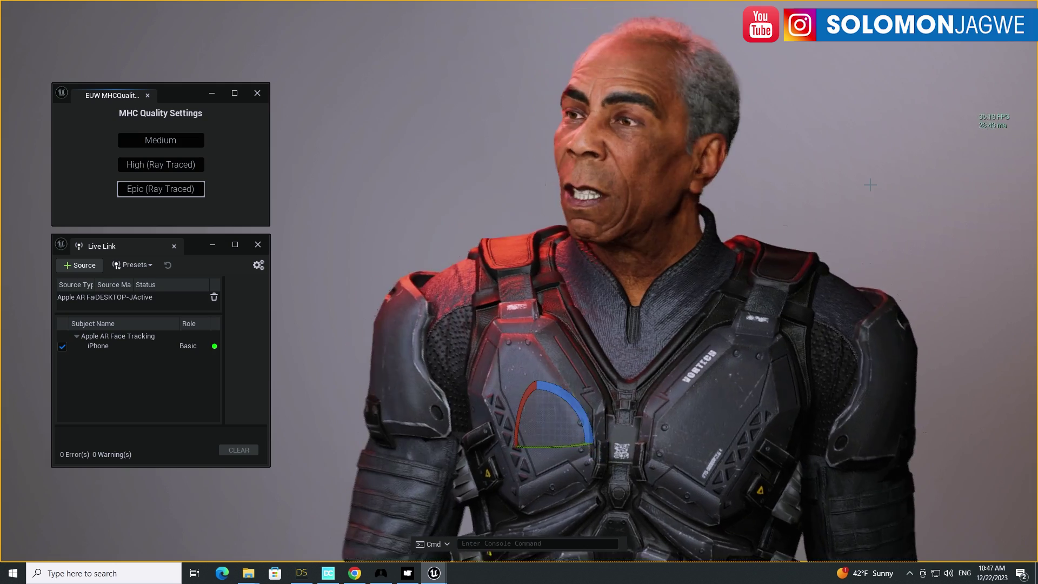
pyautogui.moveTo(871, 184); pyautogui.dragTo(936, 225, button='right')
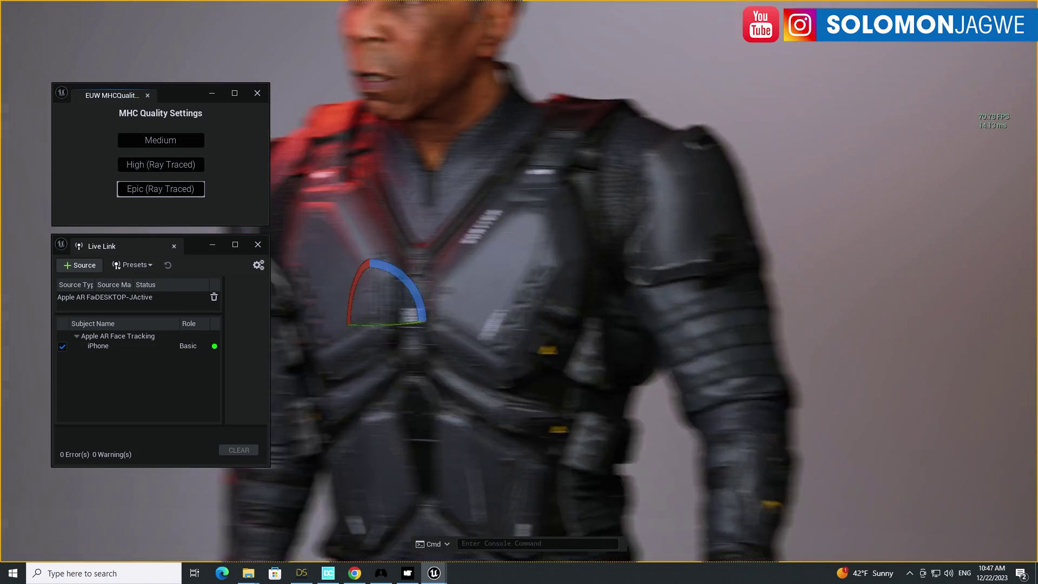
pyautogui.moveTo(691, 239); pyautogui.dragTo(622, 319, button='right')
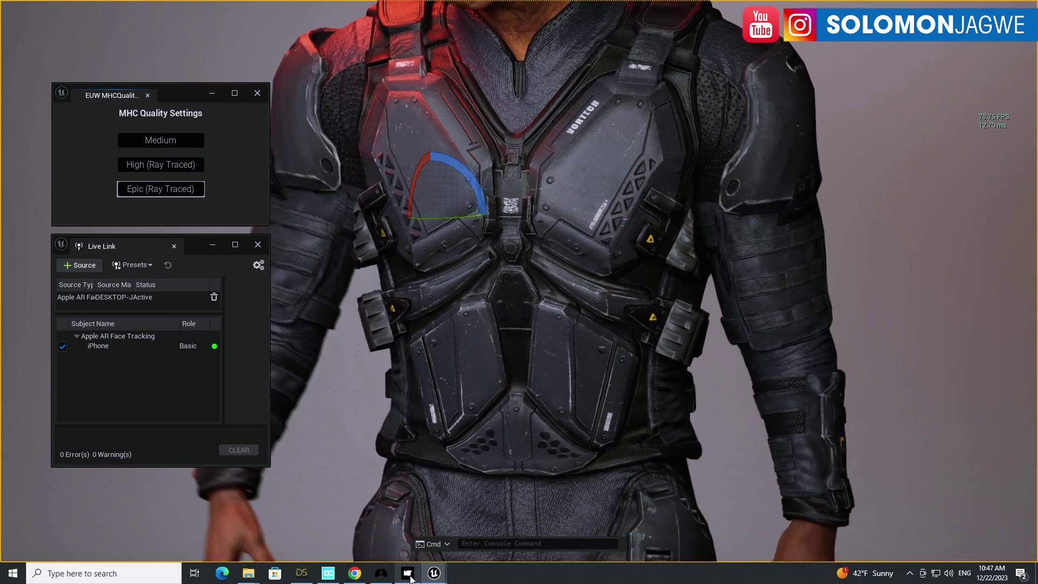
# Step: Switch to MetaTailor and start sculpting Uniform_03_Boots with the Grab brush, using Sculpt Layered
pyautogui.click(410, 576)
pyautogui.scroll(5, 514, 200)
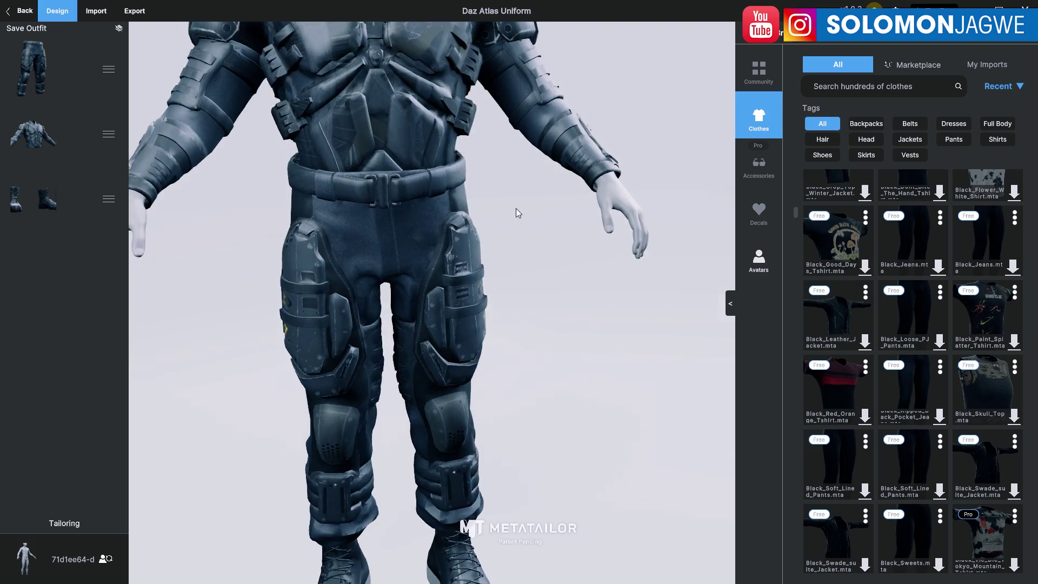
pyautogui.scroll(-4, 533, 238)
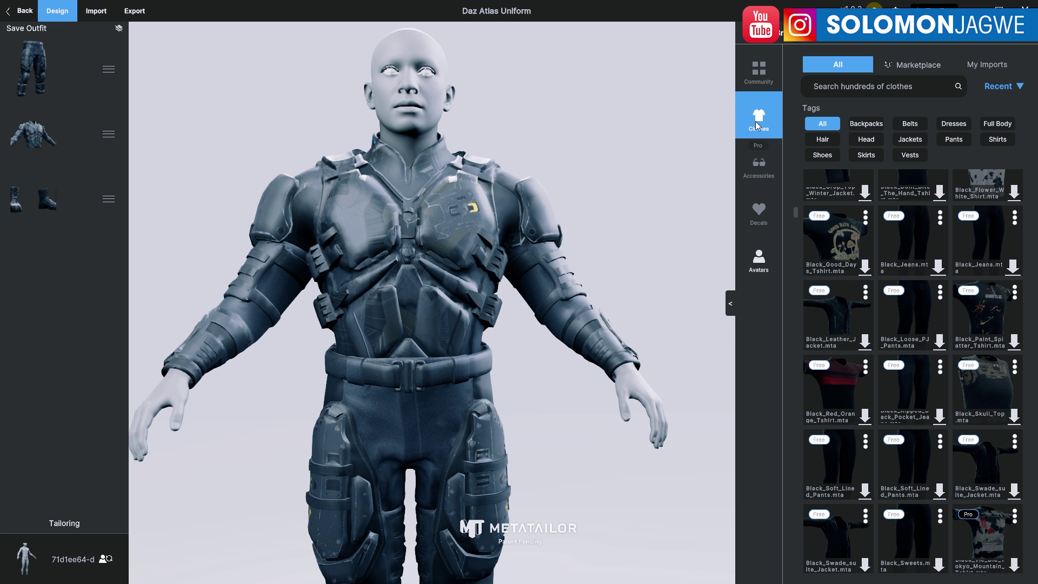
pyautogui.click(872, 33)
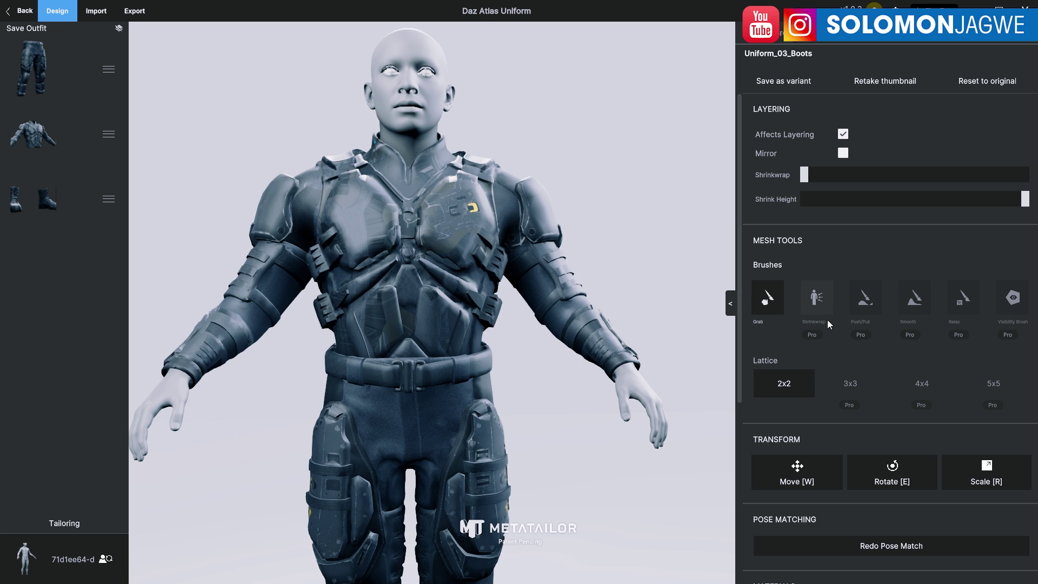
pyautogui.click(768, 303)
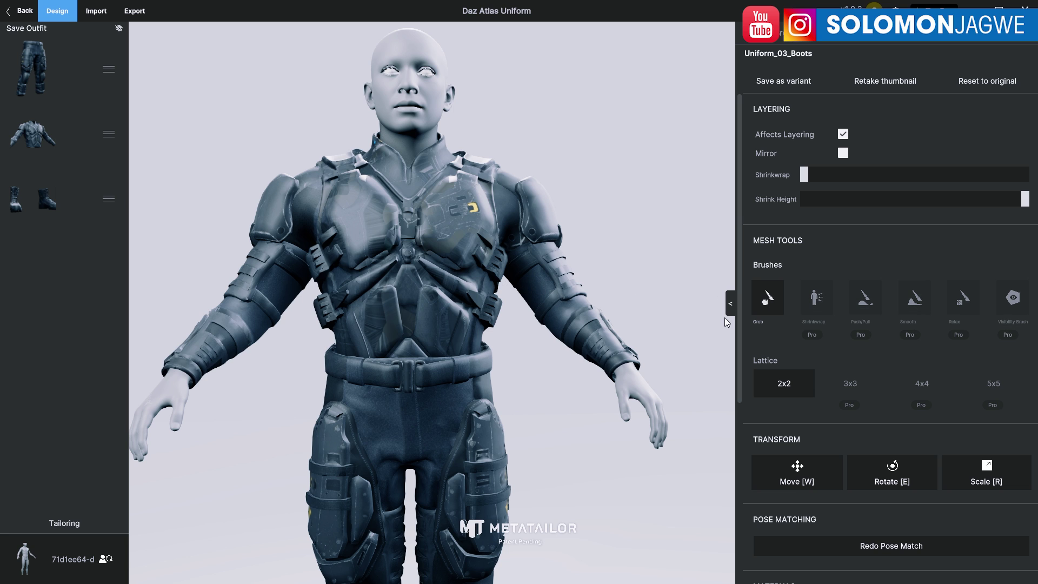
pyautogui.click(768, 298)
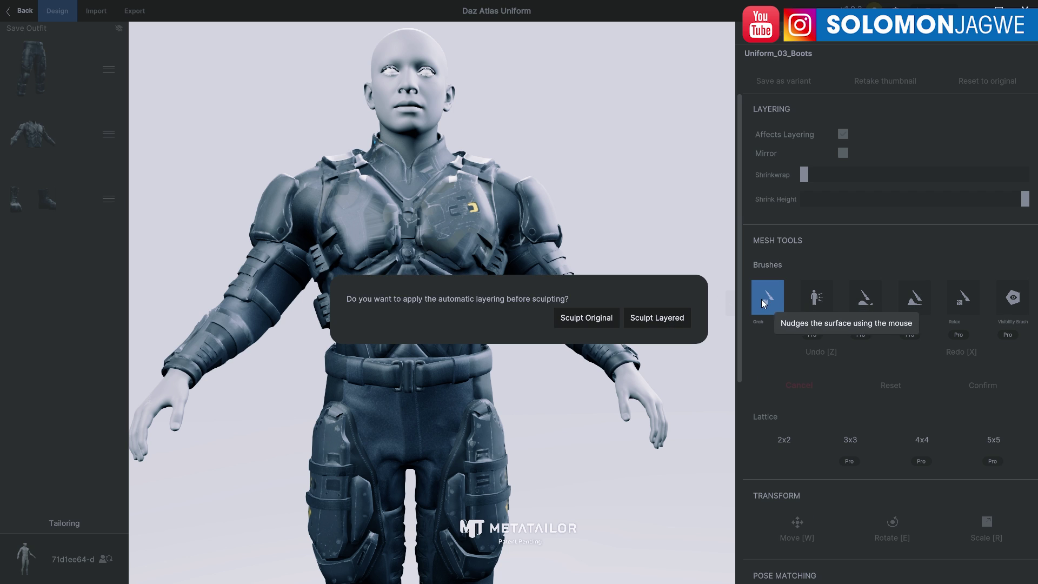
pyautogui.click(654, 318)
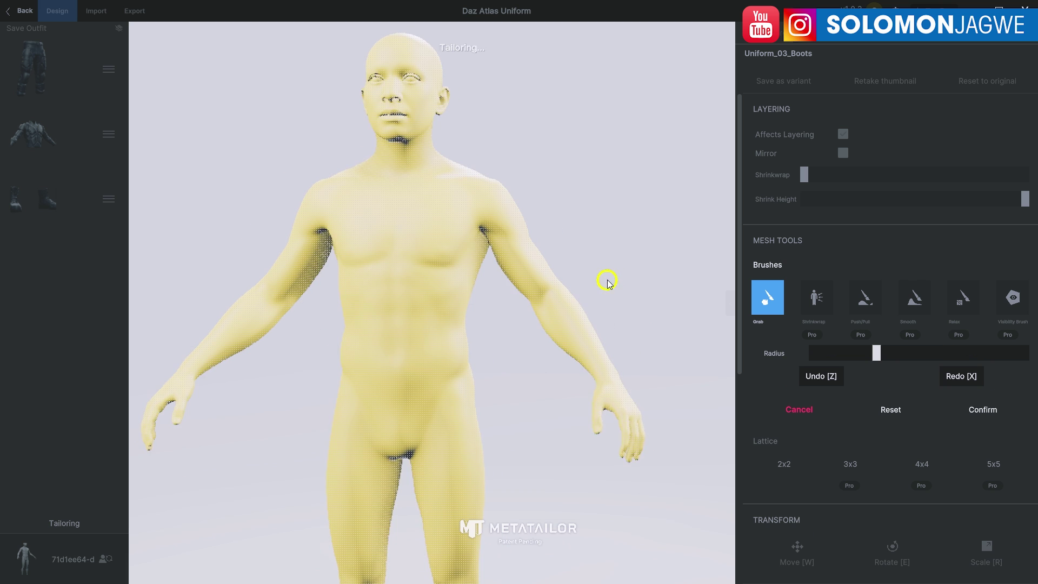
# Step: Check the avatar's torso and arm in the boots' sculpting view, and confirm the boots' sculpt
pyautogui.scroll(5, 535, 292)
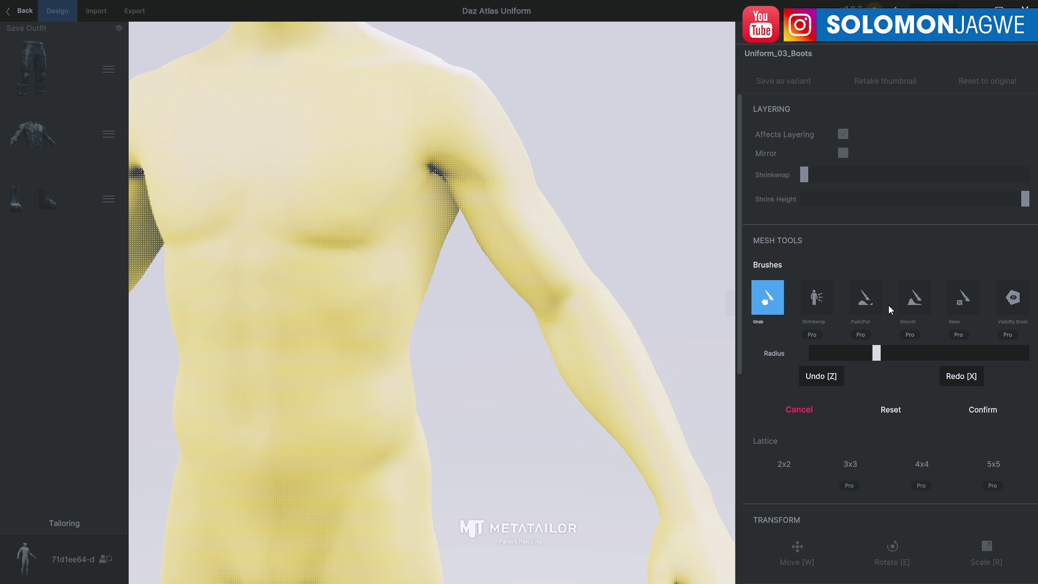
pyautogui.scroll(-6, 512, 255)
pyautogui.scroll(2, 513, 257)
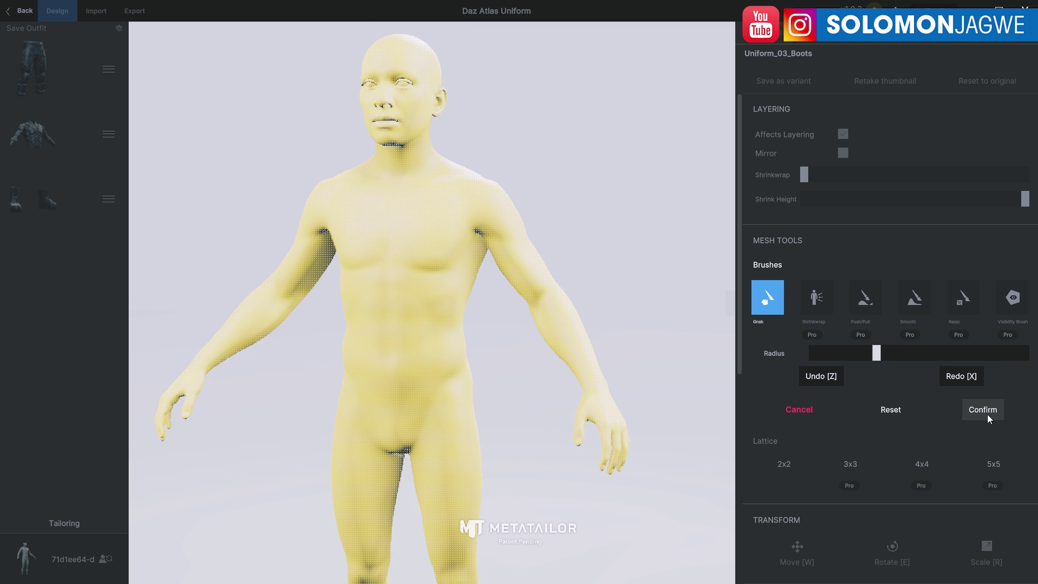
pyautogui.click(968, 411)
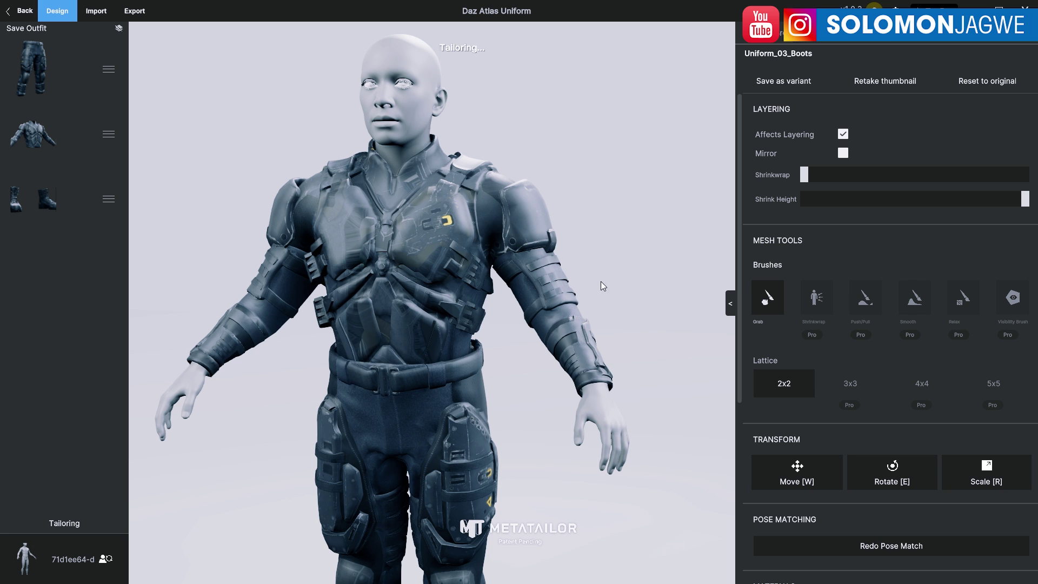
# Step: Select Uniform_03_Jacket and start sculpting it with the Grab brush at the side pouches, using Sculpt Layered
pyautogui.click(60, 135)
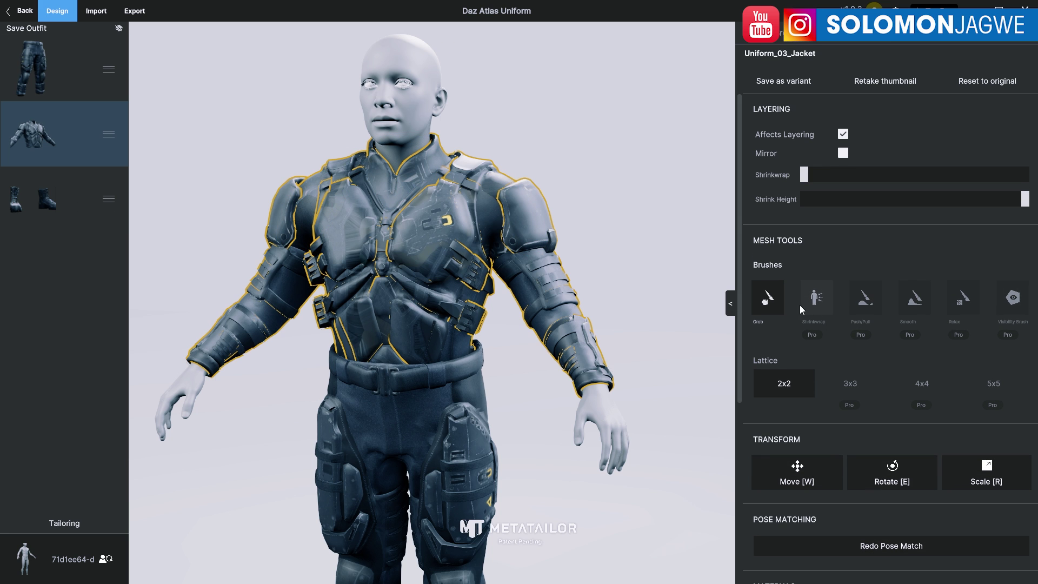
pyautogui.click(767, 301)
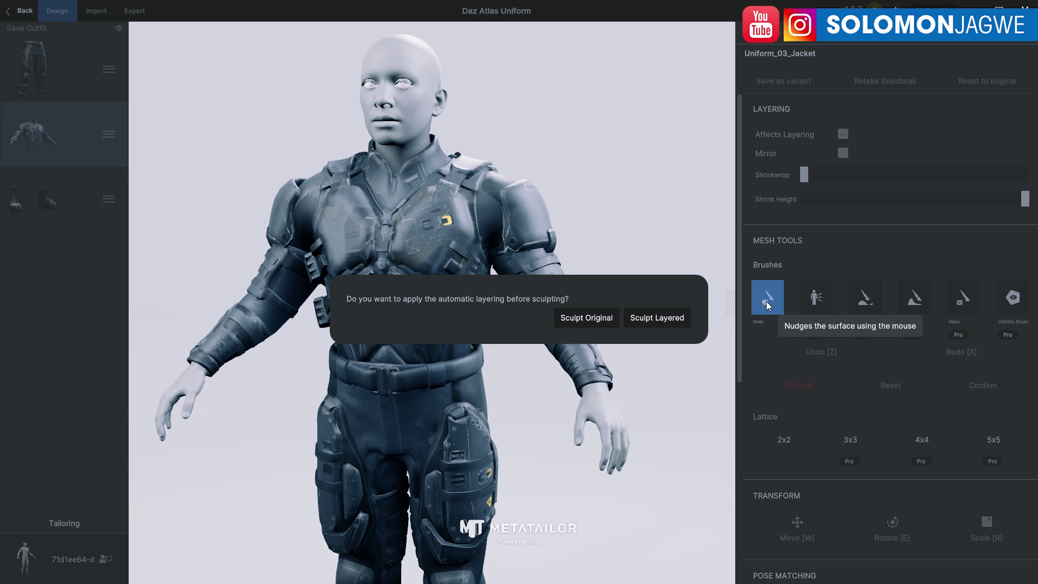
pyautogui.click(686, 319)
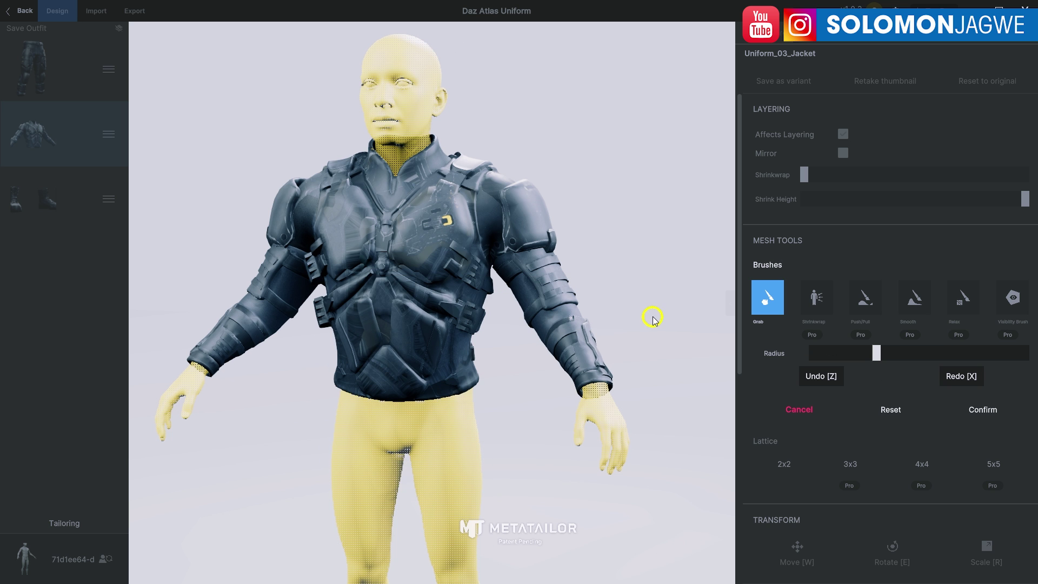
pyautogui.scroll(5, 521, 278)
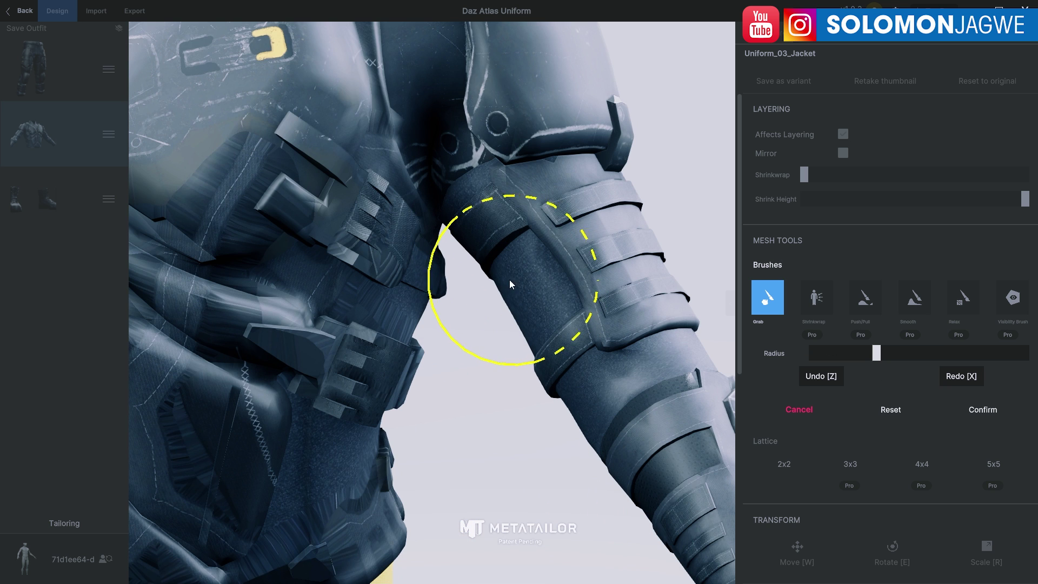
# Step: Pull the jacket's side pouches and straps beneath the arm inward with the Grab brush, check them from behind, and confirm the sculpt
pyautogui.click(419, 281)
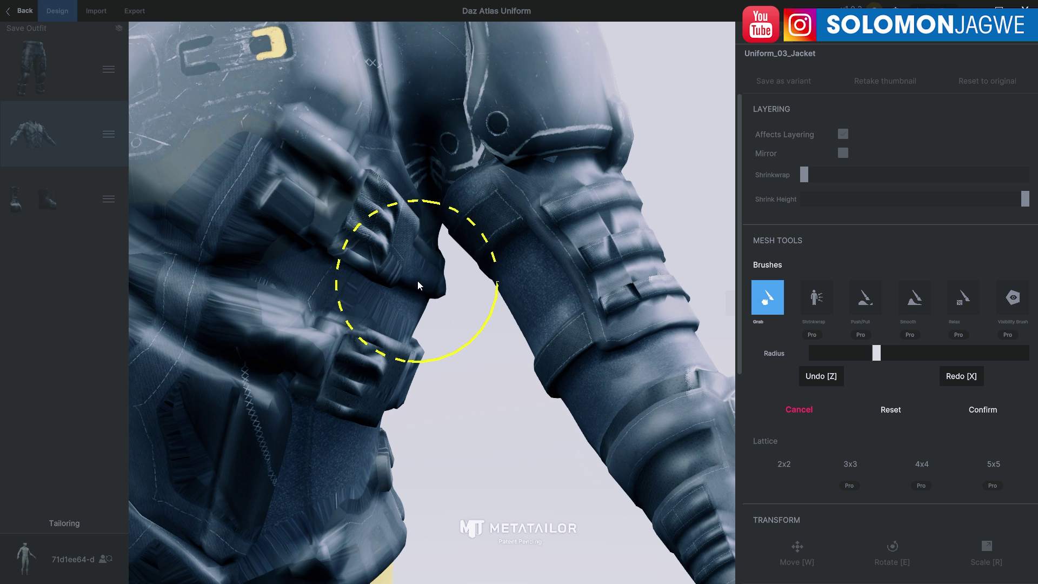
pyautogui.scroll(-3, 463, 308)
pyautogui.scroll(3, 437, 301)
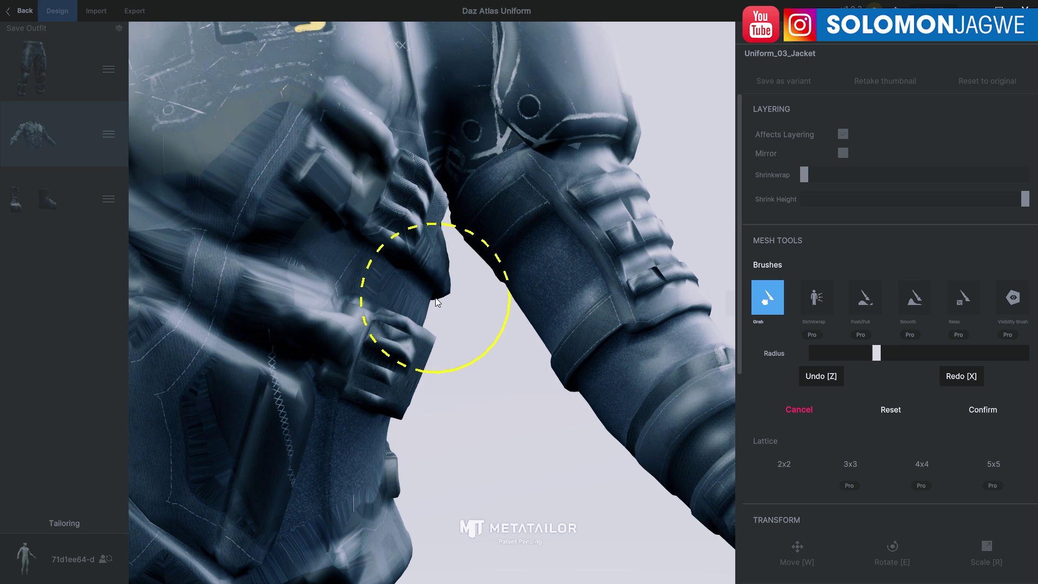
pyautogui.moveTo(432, 299); pyautogui.dragTo(421, 295)
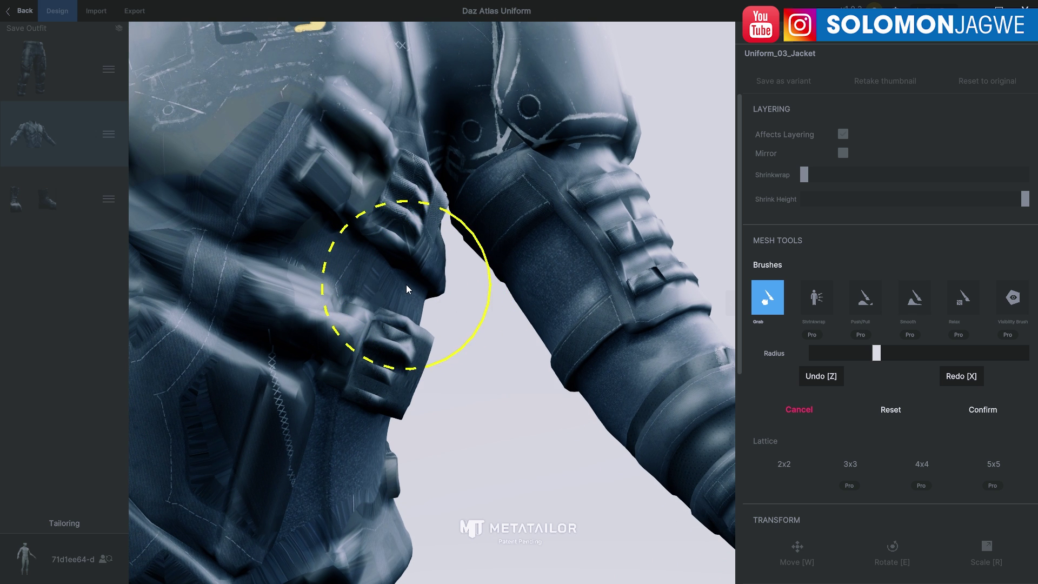
pyautogui.moveTo(431, 342)
pyautogui.mouseDown()
pyautogui.moveTo(422, 341)
pyautogui.moveTo(437, 339)
pyautogui.moveTo(432, 330)
pyautogui.moveTo(408, 343)
pyautogui.moveTo(336, 325)
pyautogui.mouseUp()
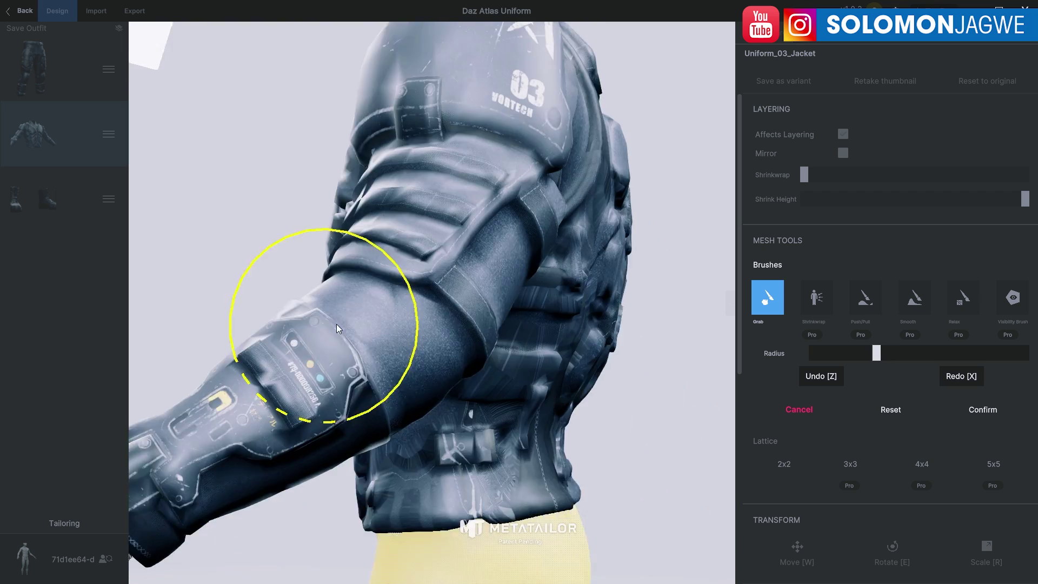
pyautogui.moveTo(337, 325)
pyautogui.mouseDown(button='right')
pyautogui.moveTo(502, 317)
pyautogui.moveTo(455, 315)
pyautogui.moveTo(476, 307)
pyautogui.moveTo(551, 321)
pyautogui.mouseUp(button='right')
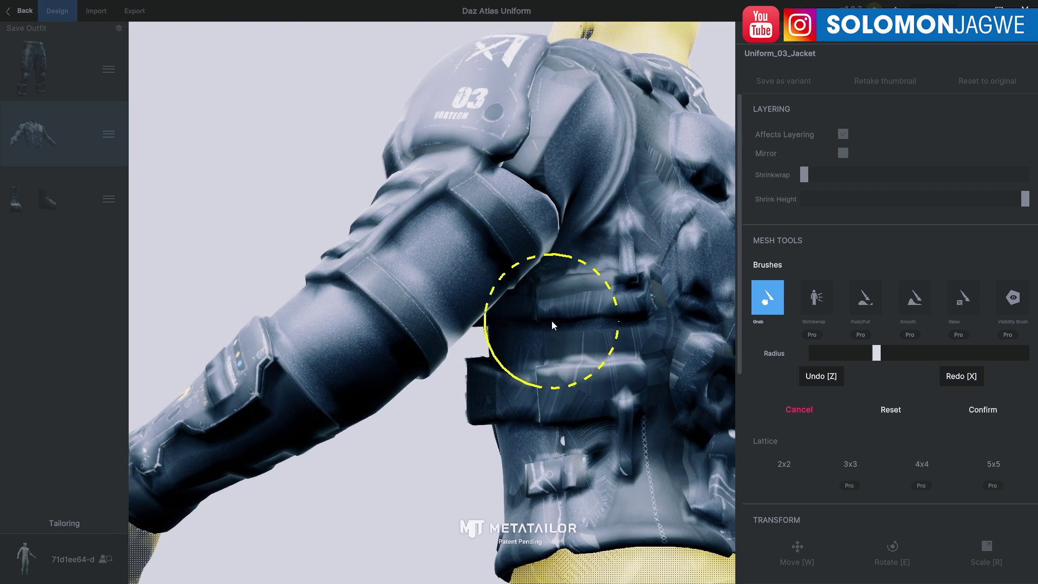
pyautogui.moveTo(428, 281); pyautogui.dragTo(594, 325, button='right')
pyautogui.moveTo(427, 287); pyautogui.dragTo(415, 285)
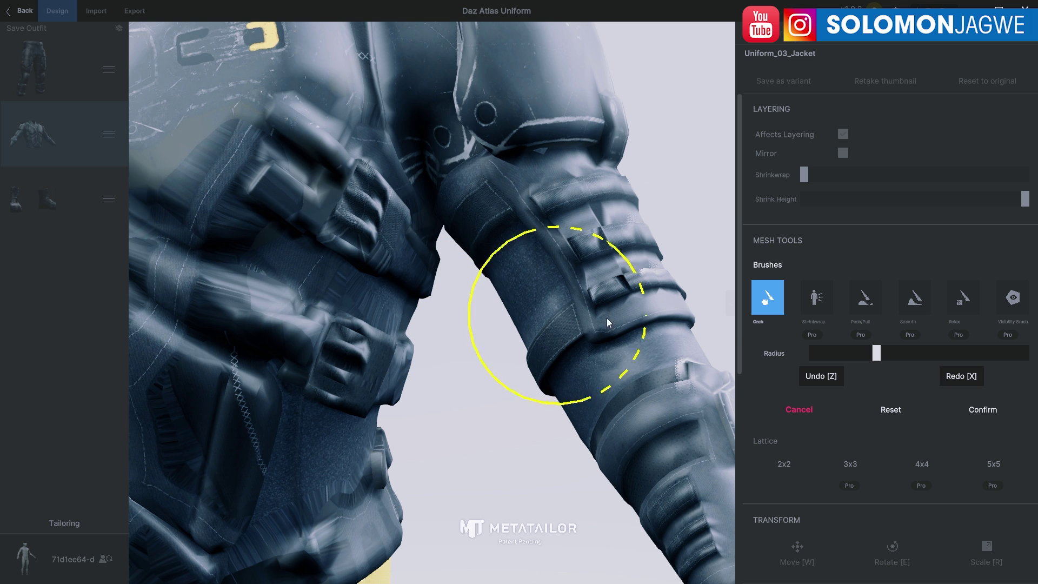
pyautogui.click(980, 411)
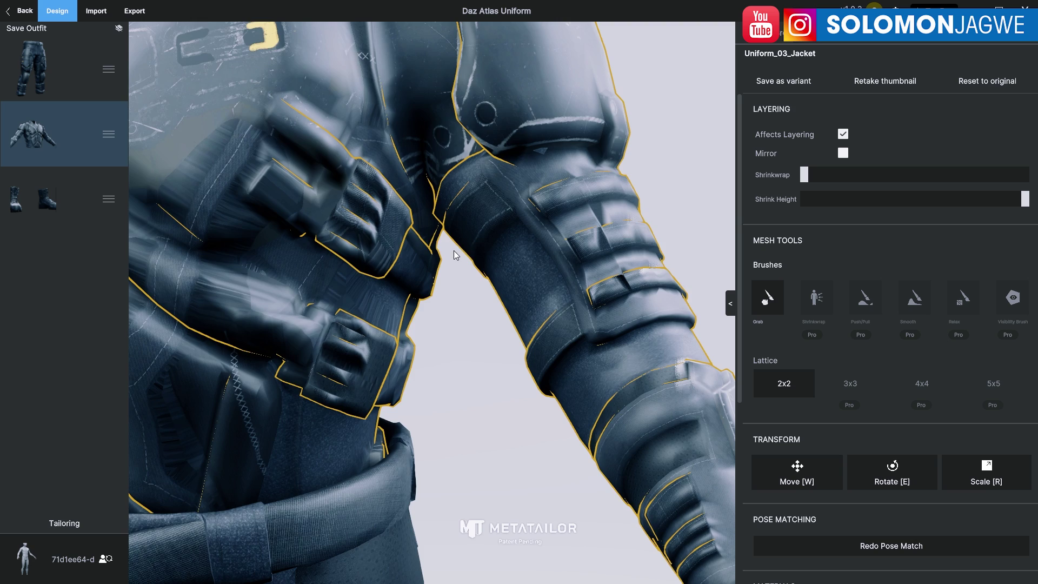
# Step: Examine the sculpted jacket's straps and arm clearance from the front of the dressed avatar
pyautogui.scroll(-6, 454, 251)
pyautogui.moveTo(541, 224); pyautogui.dragTo(618, 212, button='middle')
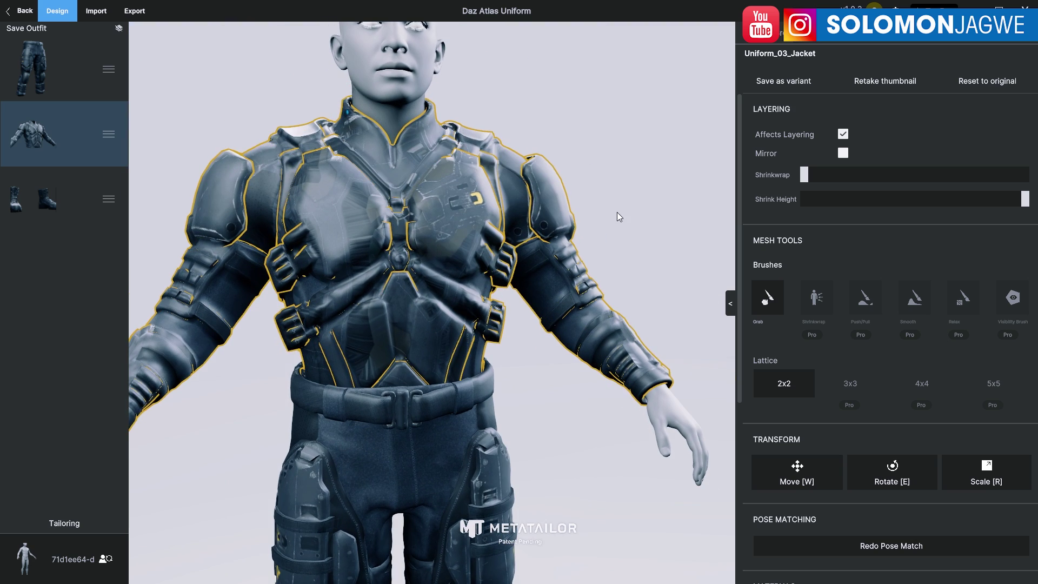
pyautogui.click(516, 317)
pyautogui.moveTo(550, 315); pyautogui.dragTo(492, 265, button='right')
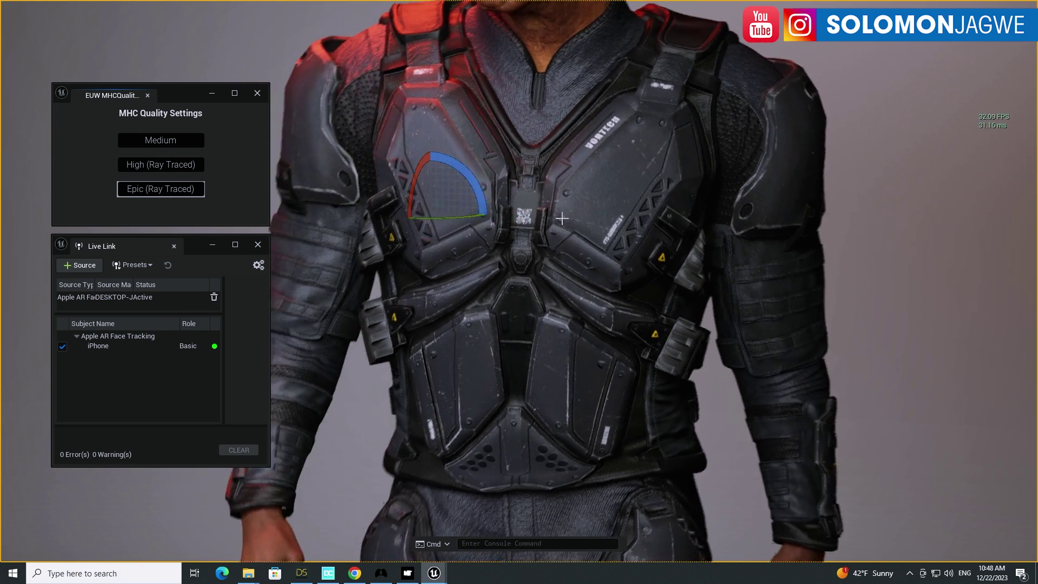
# Step: Switch to Unreal Engine, frame the MetaHuman's face and chest armor, and set the MHC quality to Medium
pyautogui.scroll(-3, 551, 217)
pyautogui.moveTo(546, 215)
pyautogui.mouseDown(button='right')
pyautogui.moveTo(720, 218)
pyautogui.moveTo(500, 219)
pyautogui.moveTo(584, 196)
pyautogui.moveTo(560, 217)
pyautogui.mouseUp(button='right')
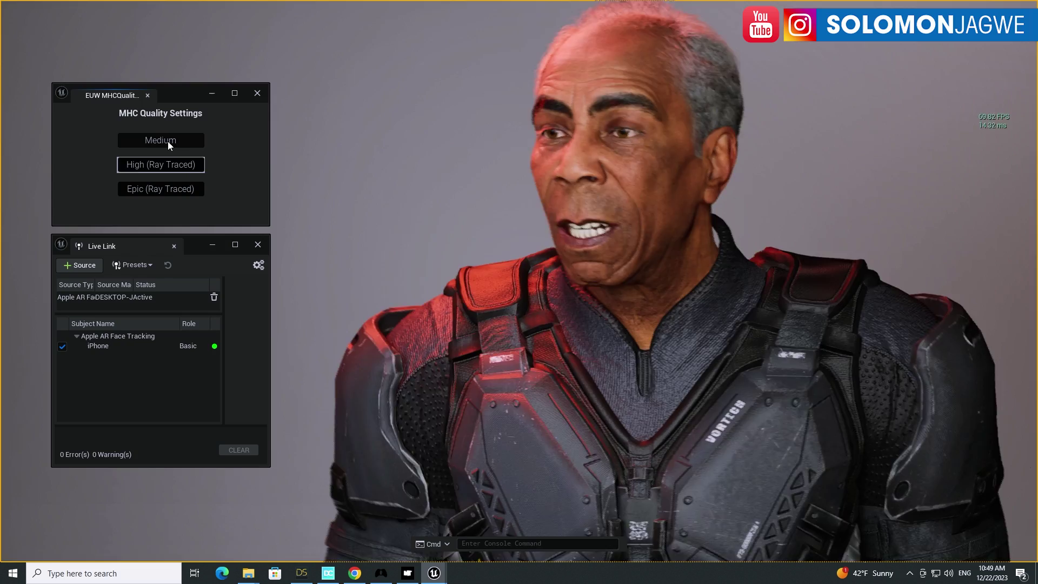
pyautogui.click(168, 141)
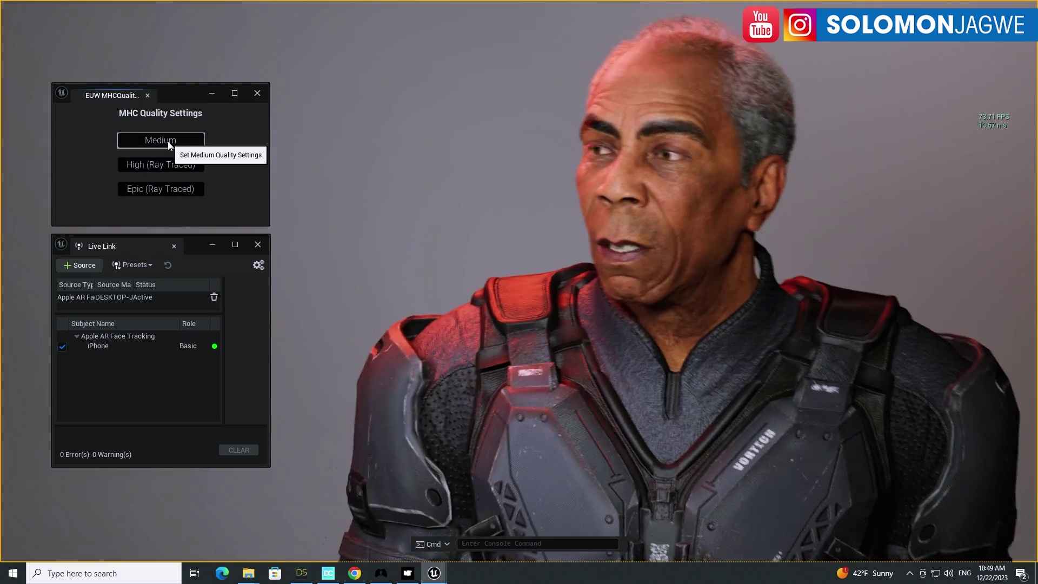